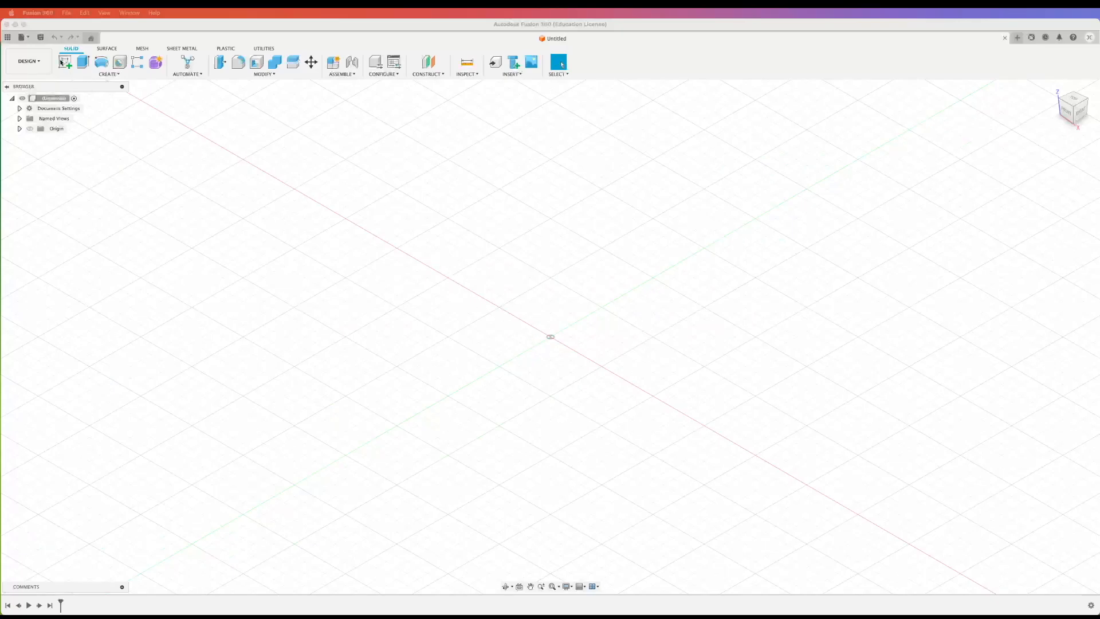
# - Start a sketch on the horizontal XY plane and draw a rectangle from the origin, 80 mm wide and 96 mm high
pyautogui.click(65, 66)
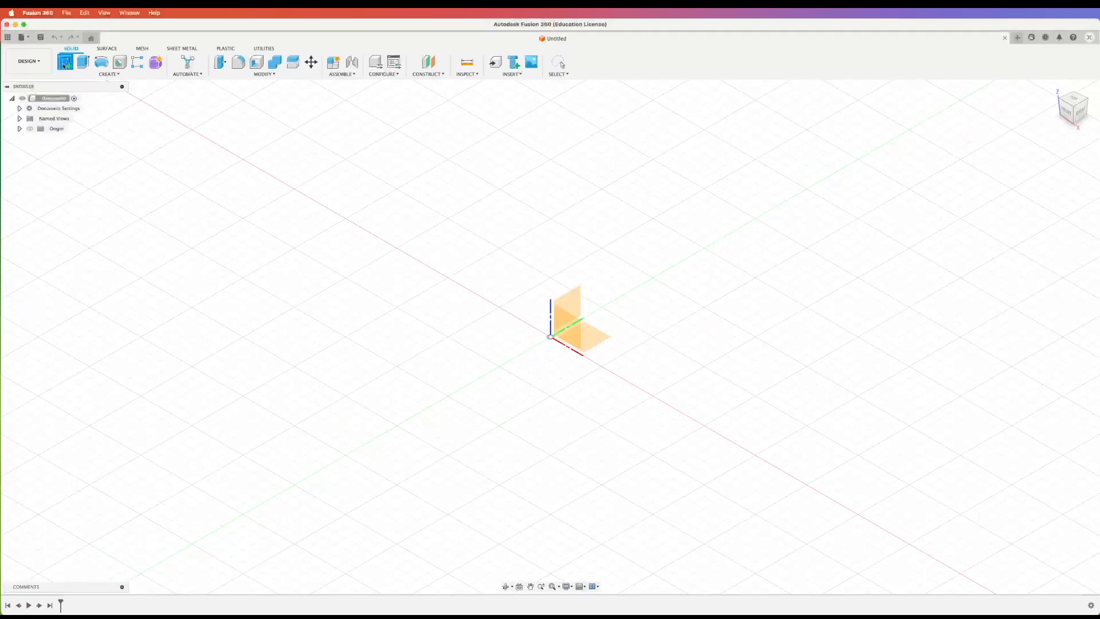
pyautogui.click(601, 343)
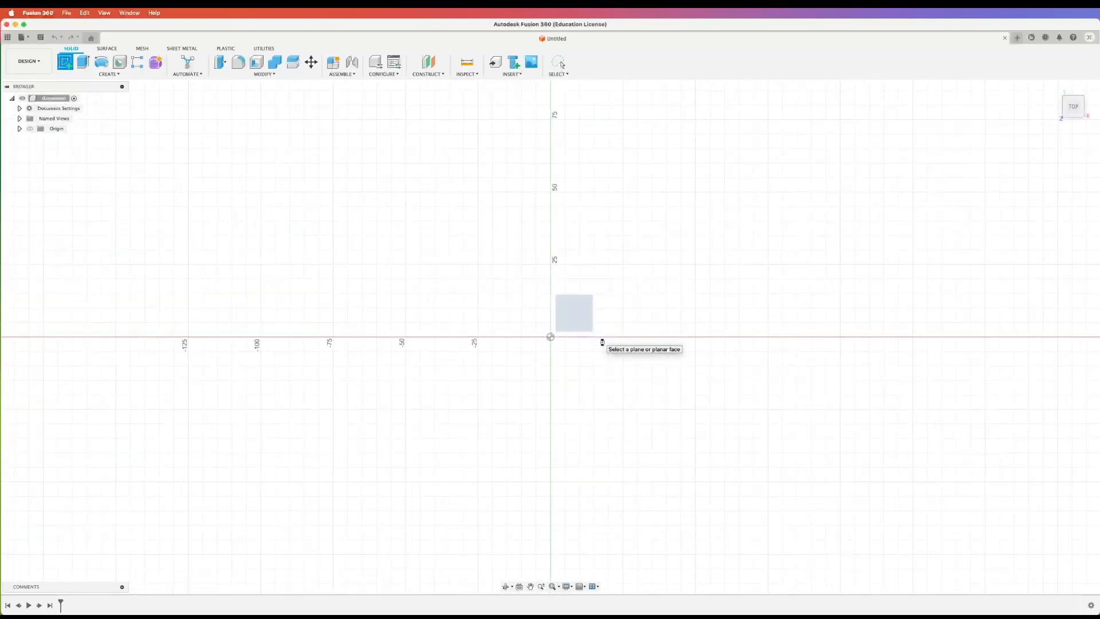
pyautogui.click(83, 62)
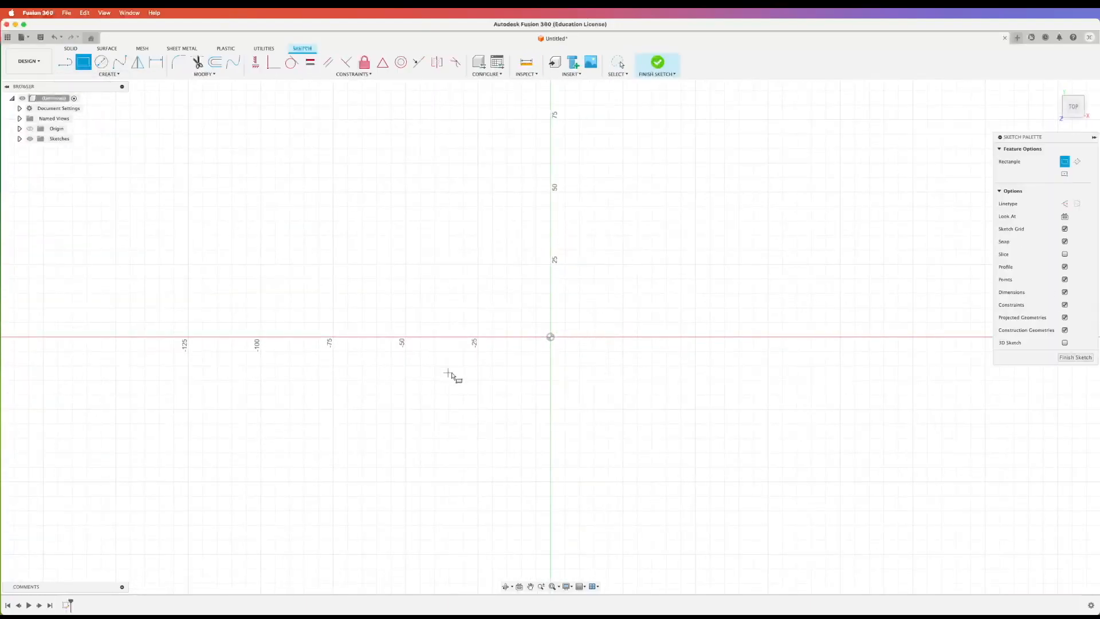
pyautogui.scroll(-2, 590, 410)
pyautogui.scroll(-2, 521, 392)
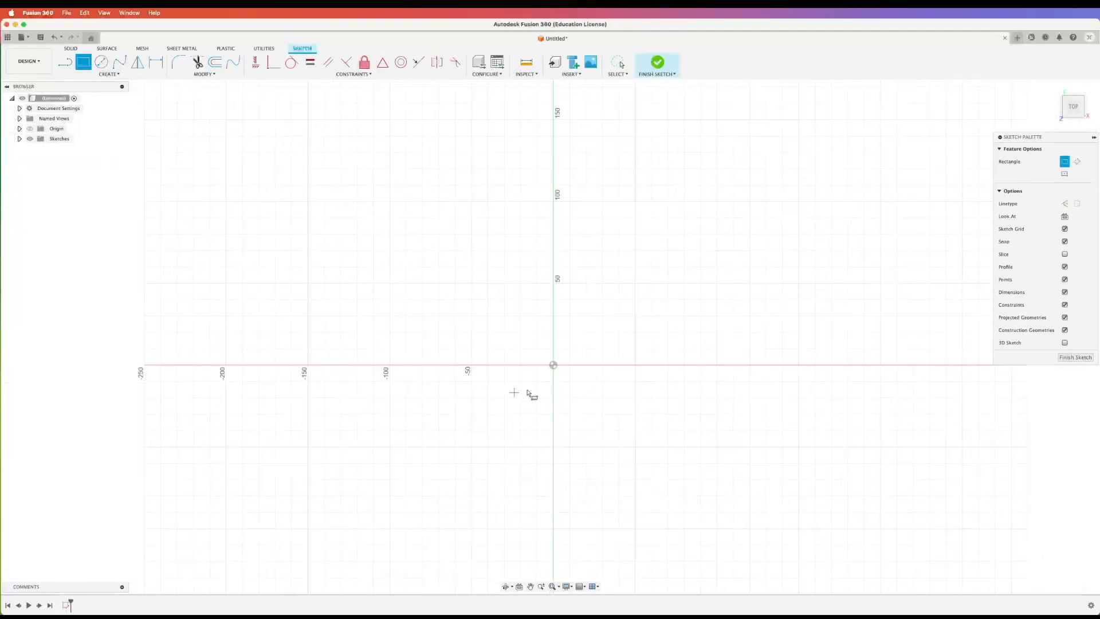
pyautogui.scroll(2, 716, 315)
pyautogui.click(486, 395)
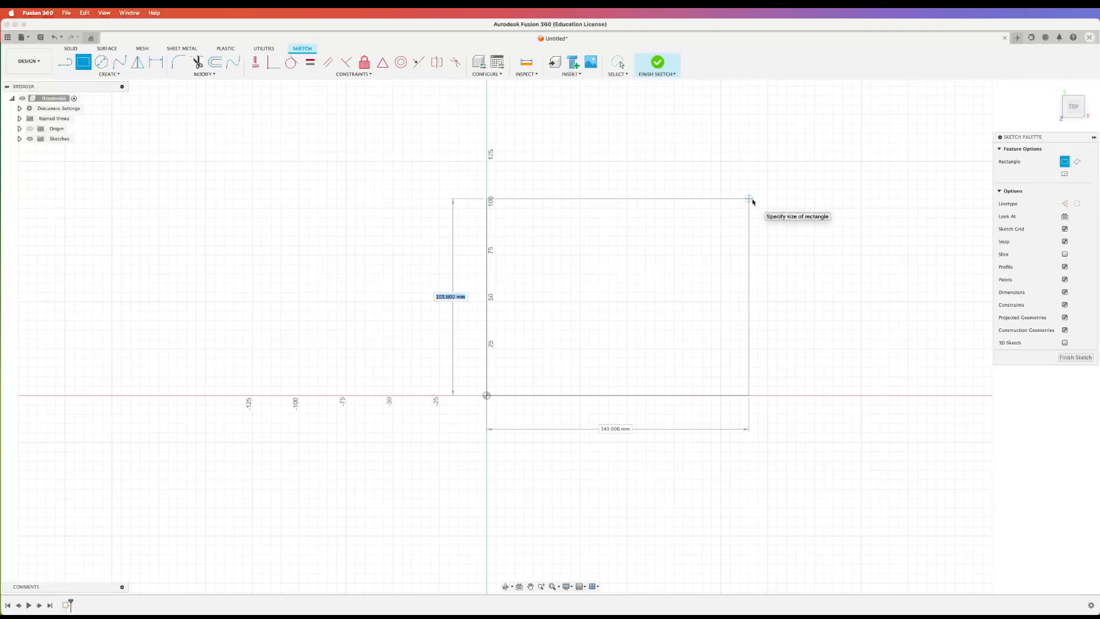
pyautogui.write('96')
pyautogui.press('Tab')
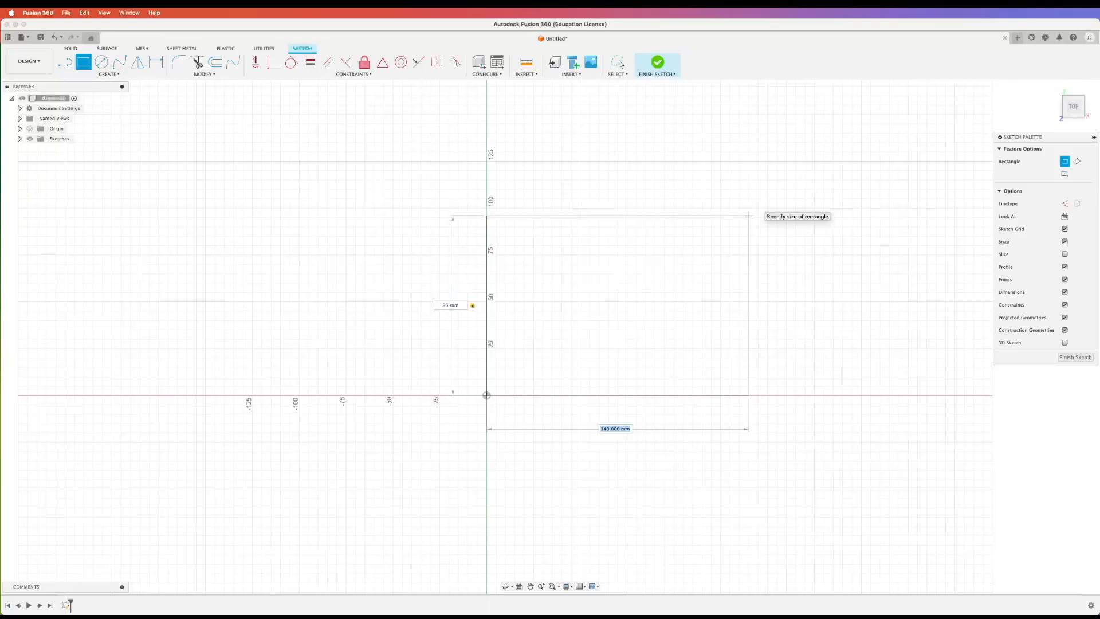
pyautogui.write('80')
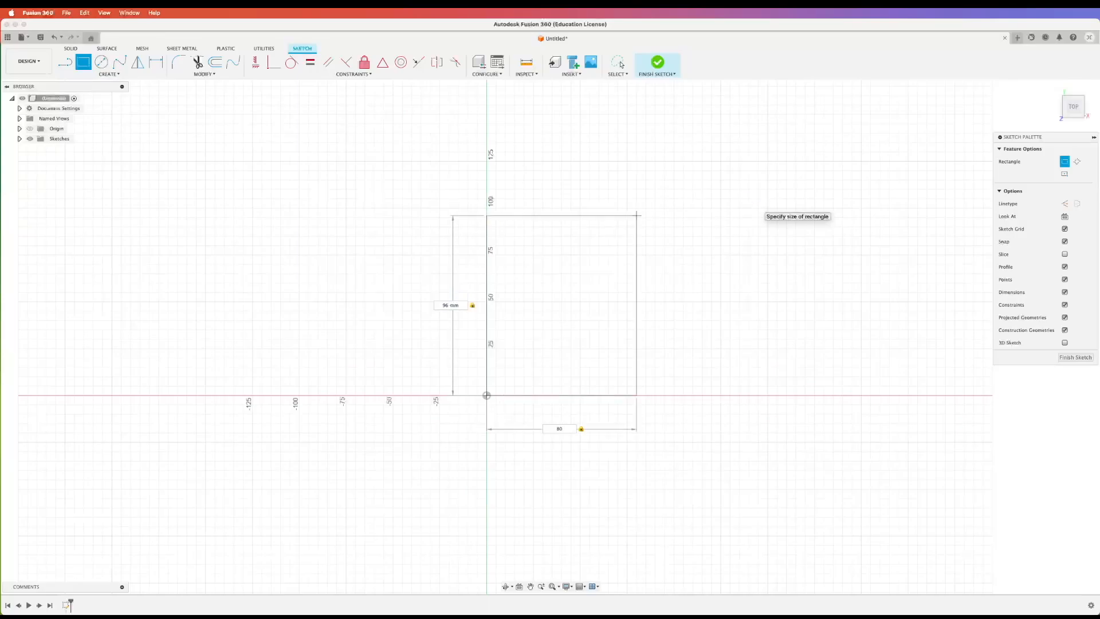
pyautogui.press('Return')
# - Draw a 14 mm by 14 mm square inside the large rectangle, with one side lying on its right edge
pyautogui.scroll(3, 500, 296)
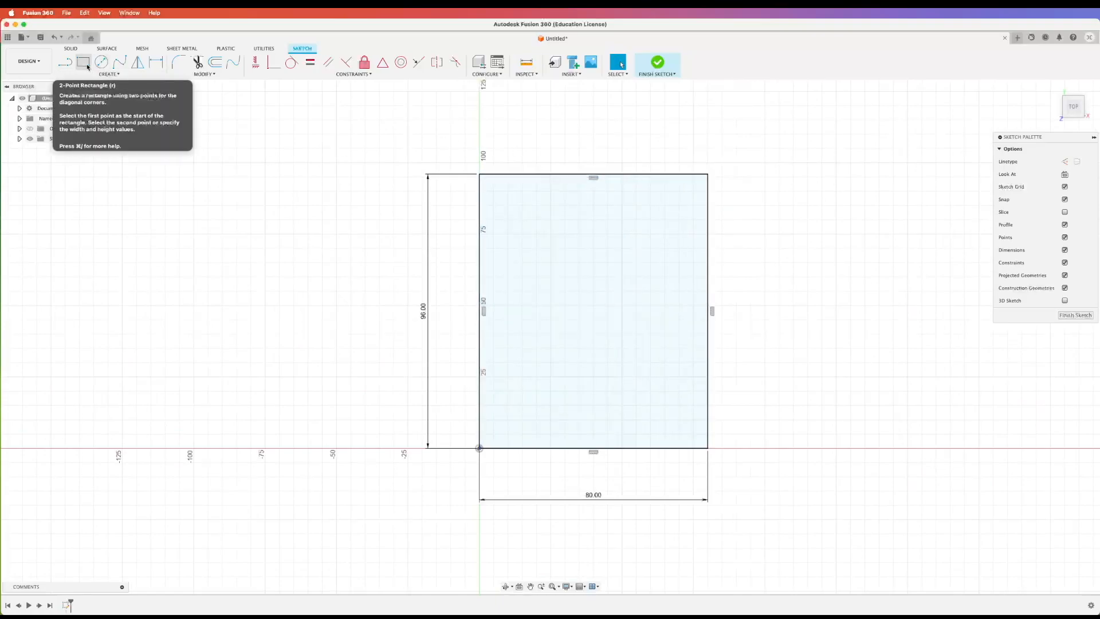
pyautogui.click(83, 62)
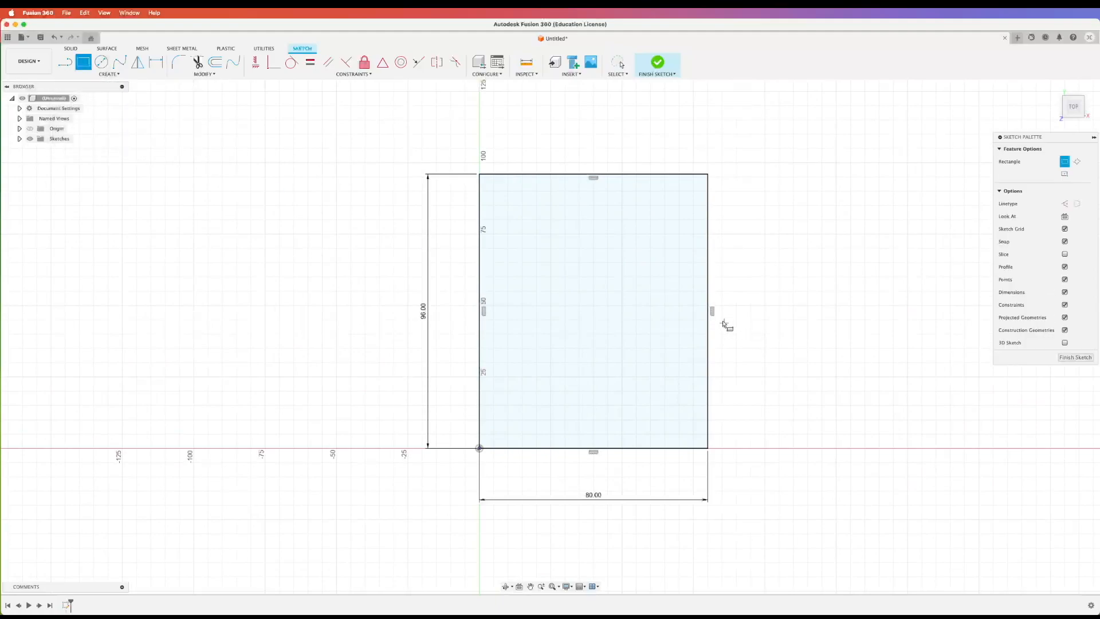
pyautogui.click(686, 316)
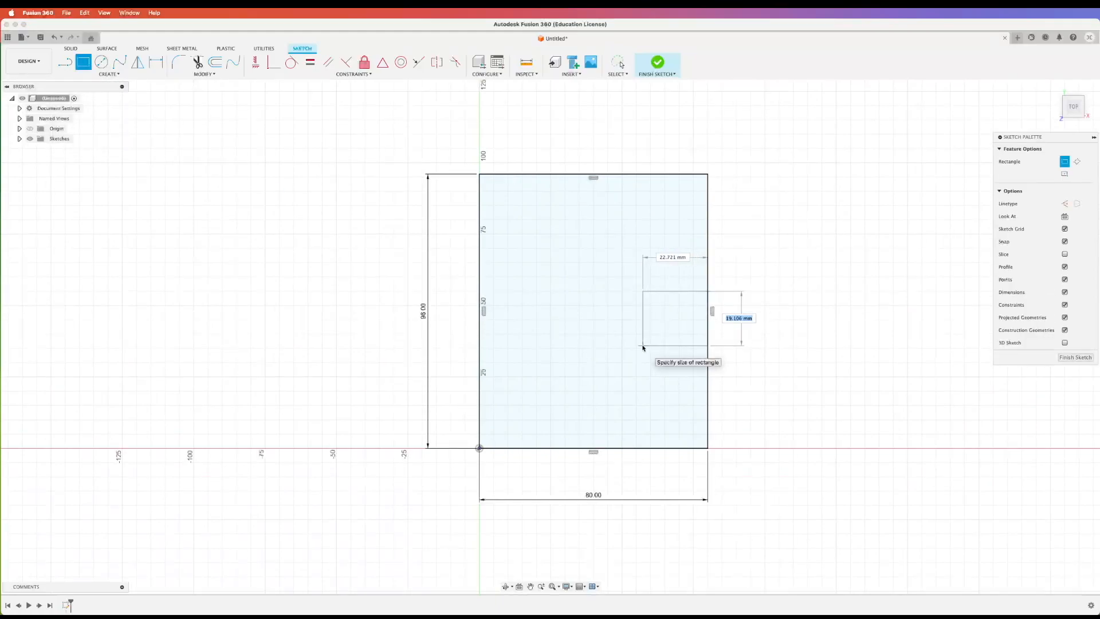
pyautogui.write('14')
pyautogui.press('Tab')
pyautogui.write('14')
pyautogui.press('Return')
pyautogui.click(621, 65)
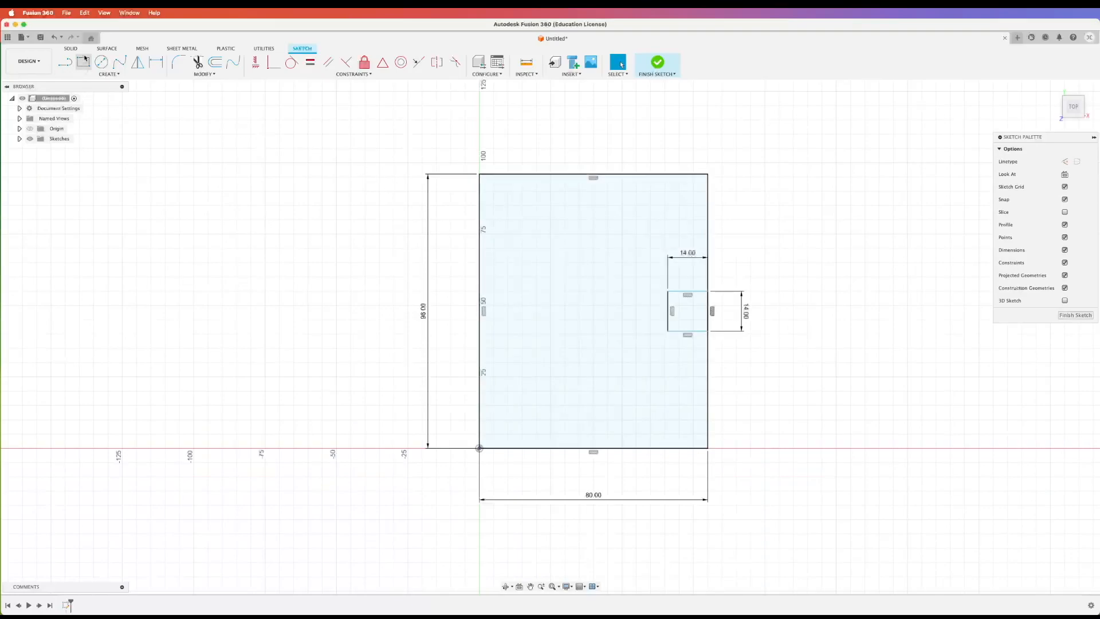
# - Dimension the small square's upper right corner 38 mm below the large rectangle's top right corner
pyautogui.click(155, 62)
pyautogui.click(708, 291)
pyautogui.click(708, 174)
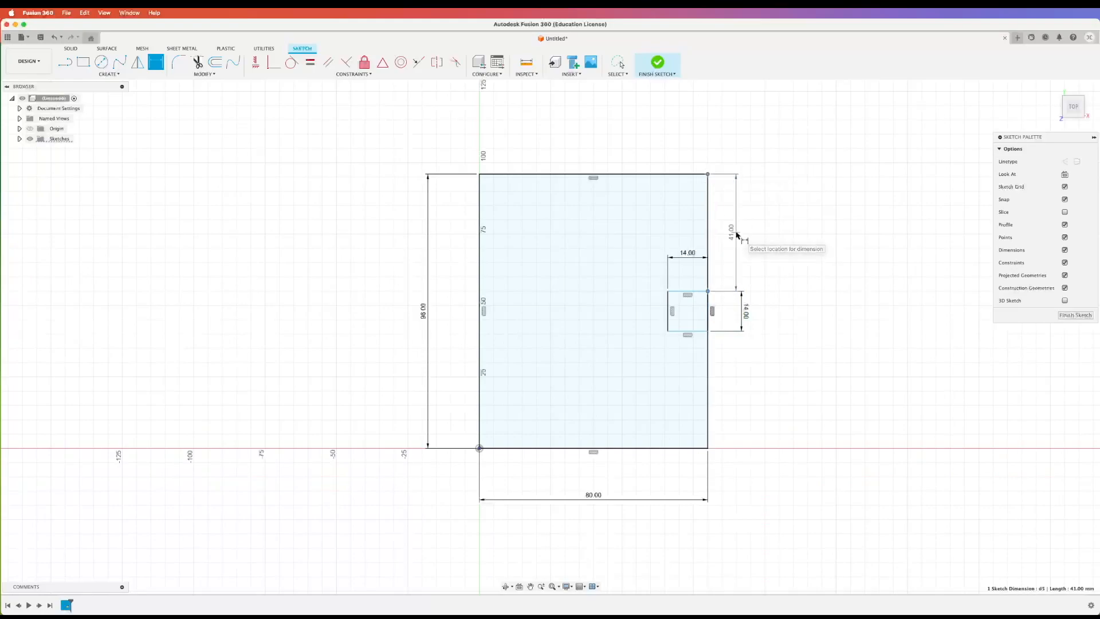
pyautogui.click(737, 236)
pyautogui.write('38')
pyautogui.press('Return')
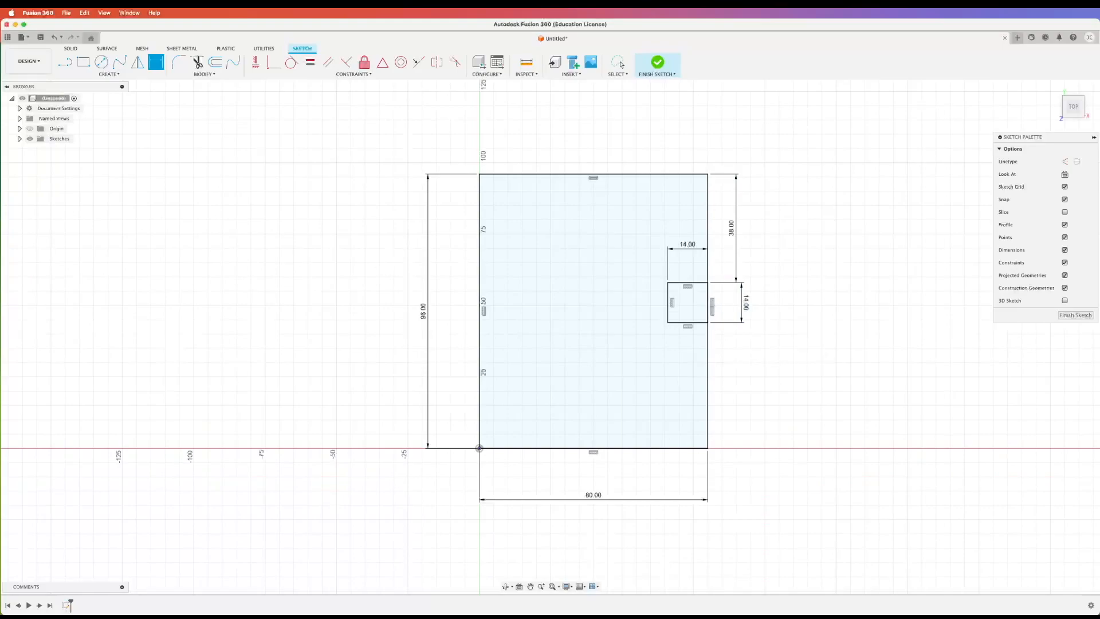
# - Draw a 24 mm high rectangle from the outline's top left corner, spanning its full width to the right edge
pyautogui.click(83, 62)
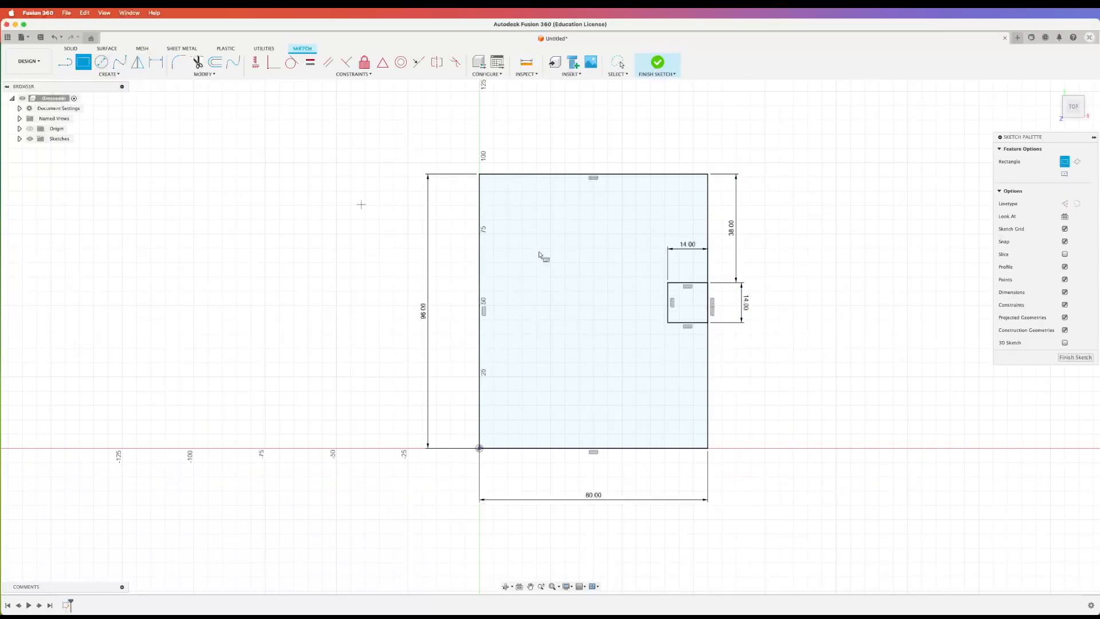
pyautogui.click(479, 174)
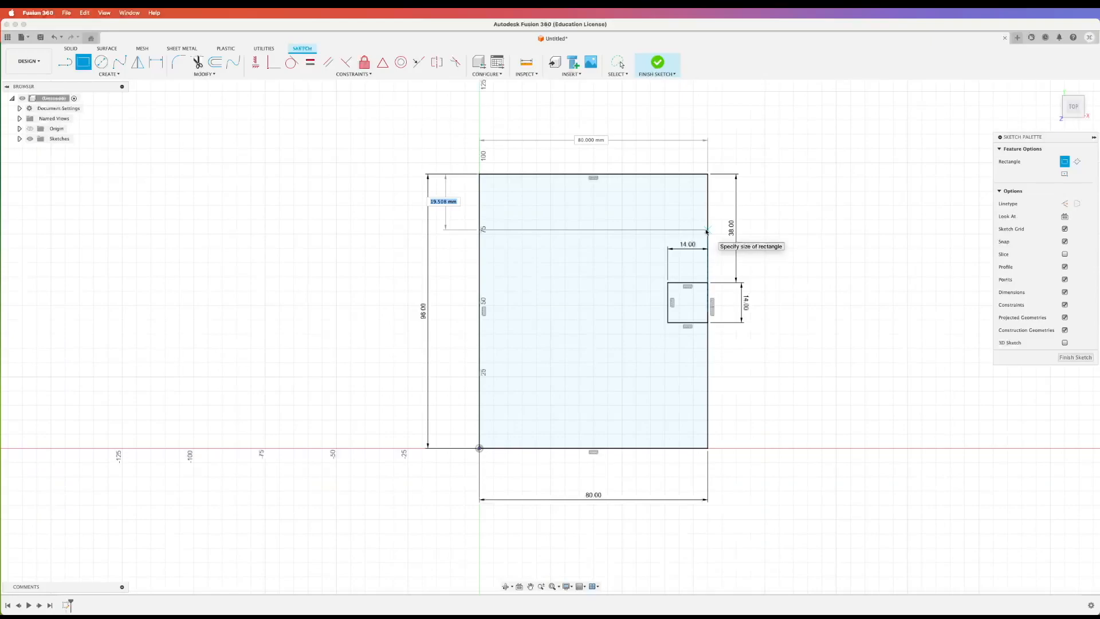
pyautogui.write('24')
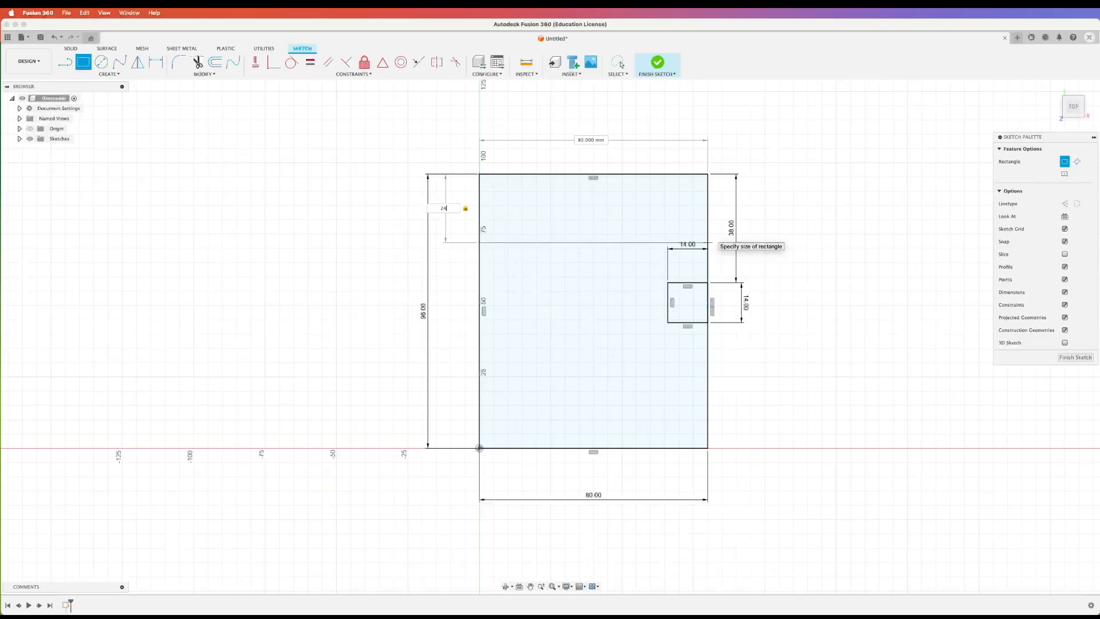
pyautogui.press('Return')
pyautogui.press('Escape')
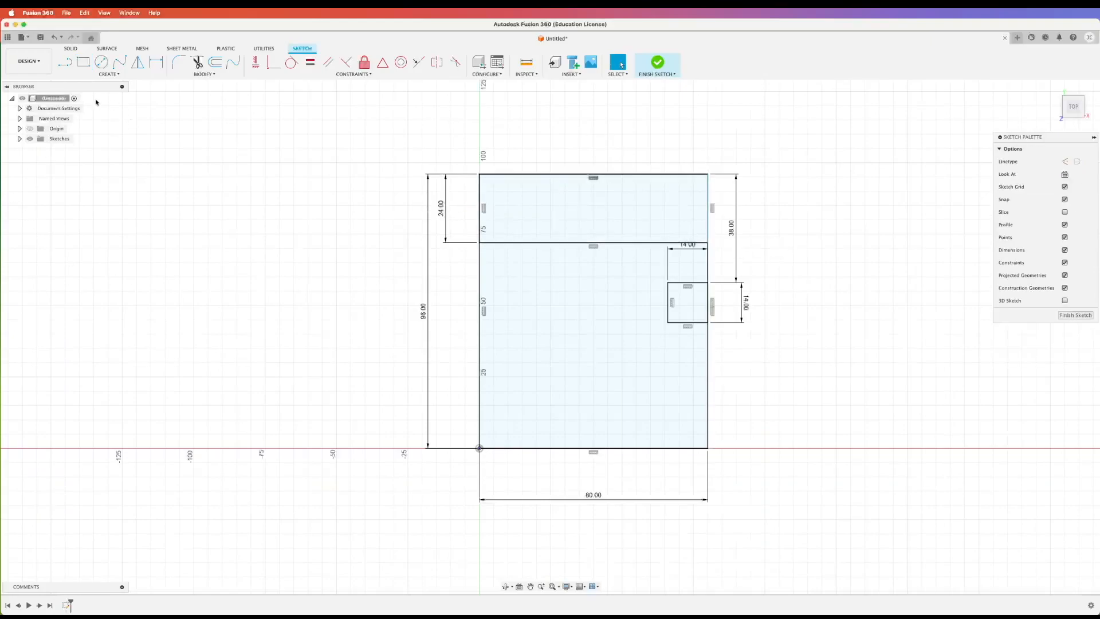
# - Draw a rectangle 24 mm wide and 10 mm high directly below the top strip, starting at the outline's left edge
pyautogui.click(83, 61)
pyautogui.click(480, 243)
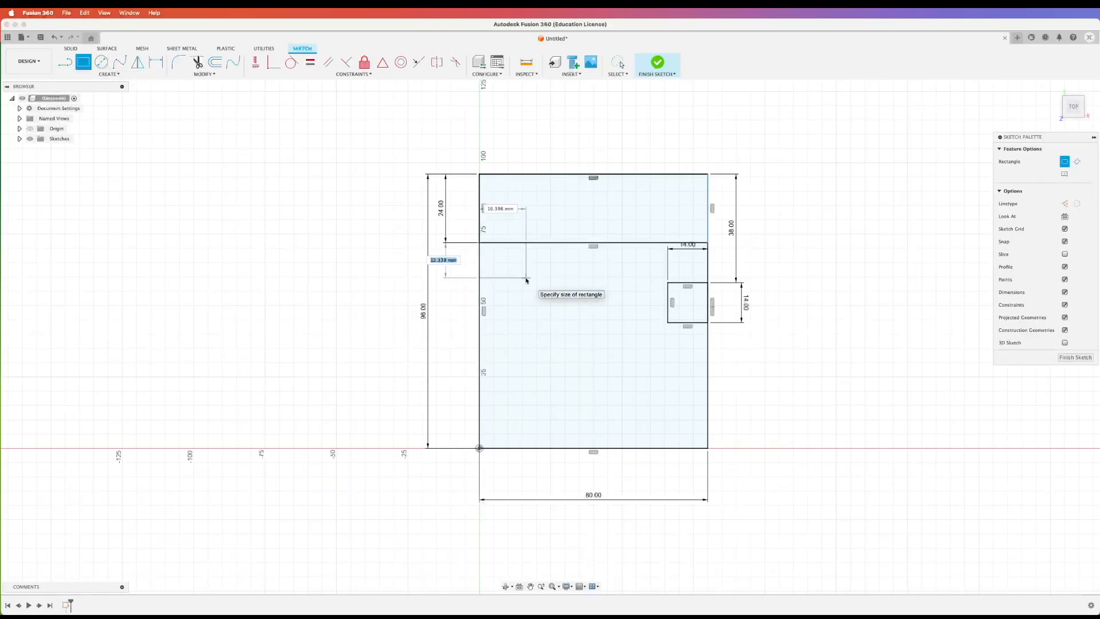
pyautogui.write('10')
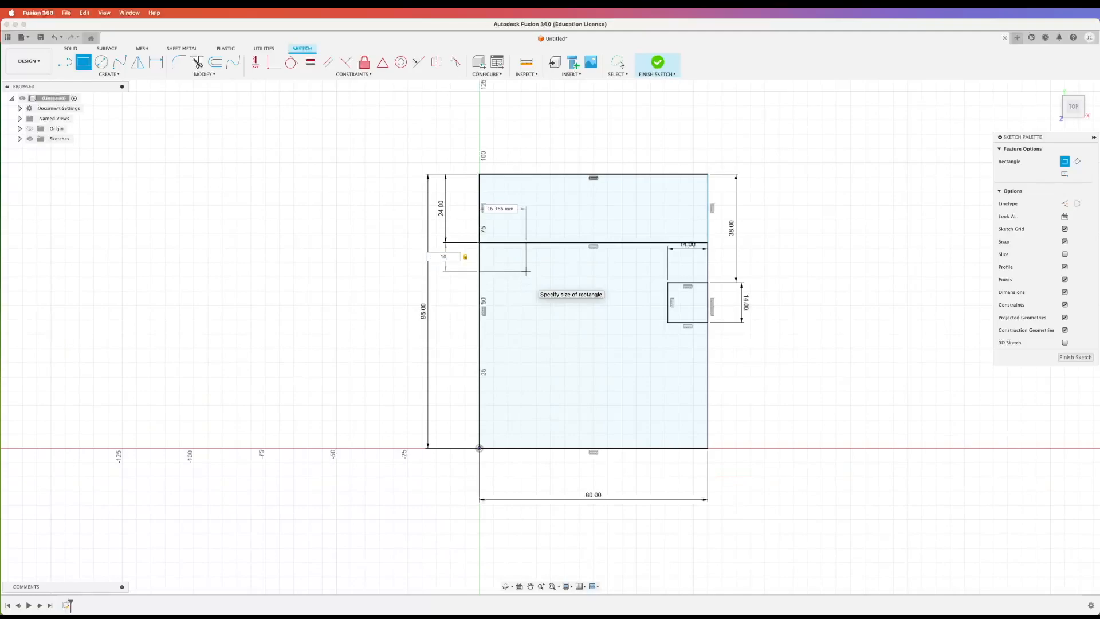
pyautogui.press('Tab')
pyautogui.write('24')
pyautogui.press('Return')
pyautogui.press('Escape')
# - Trim the shared line between the top strip and the small rectangle beneath it to merge them into one profile
pyautogui.press('t')
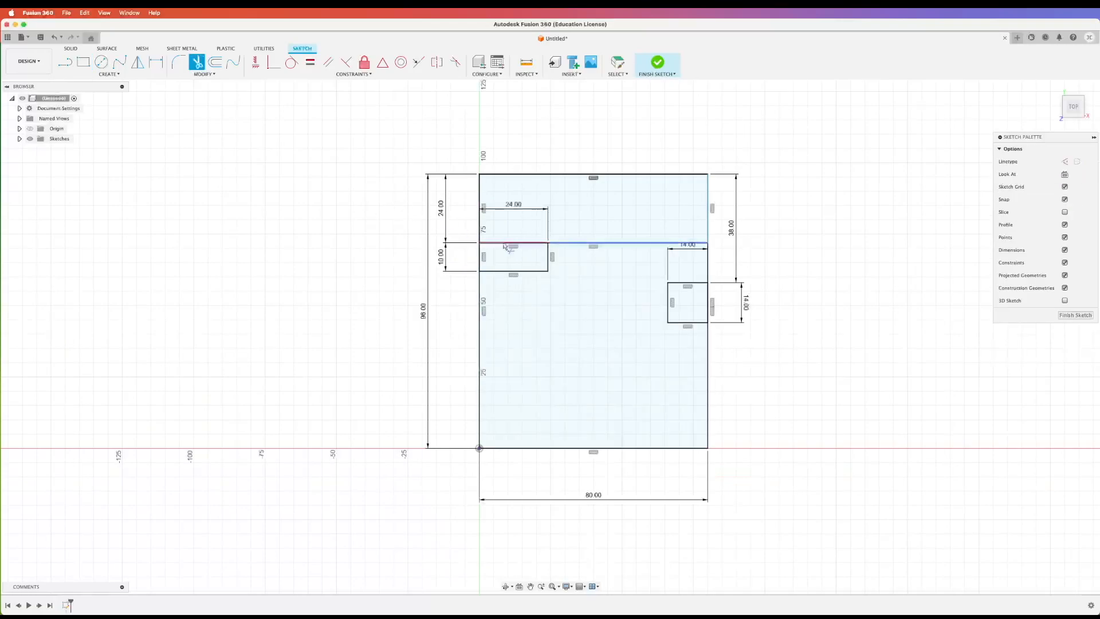
pyautogui.click(512, 242)
pyautogui.click(509, 244)
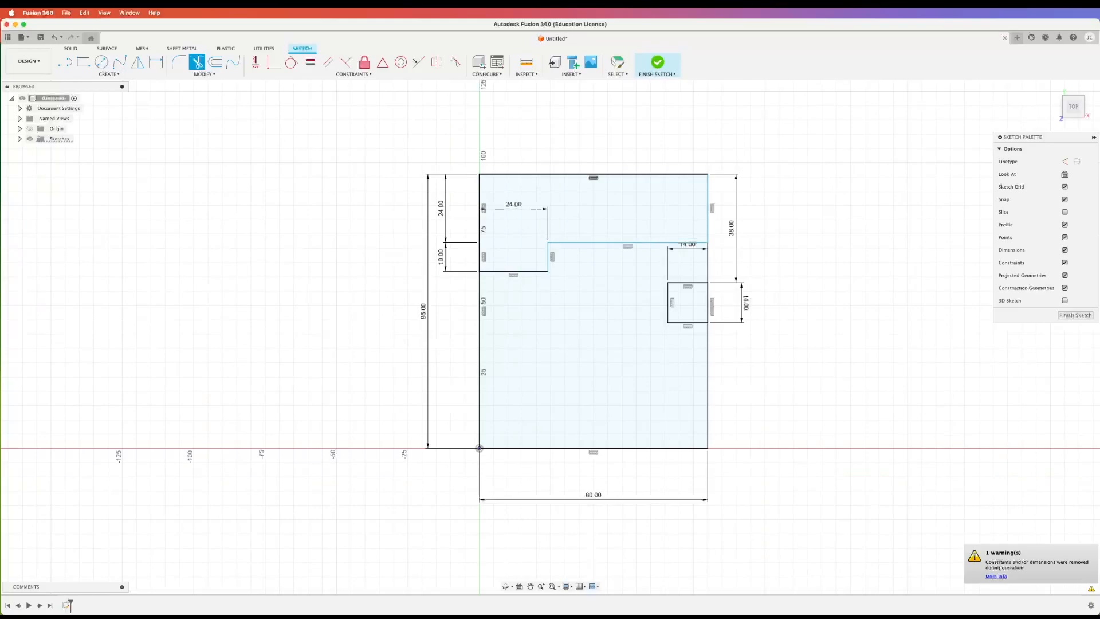
# - Draw a rectangle 24 mm wide along the left edge, from the small rectangle's lower left corner down to the bottom edge
pyautogui.click(83, 62)
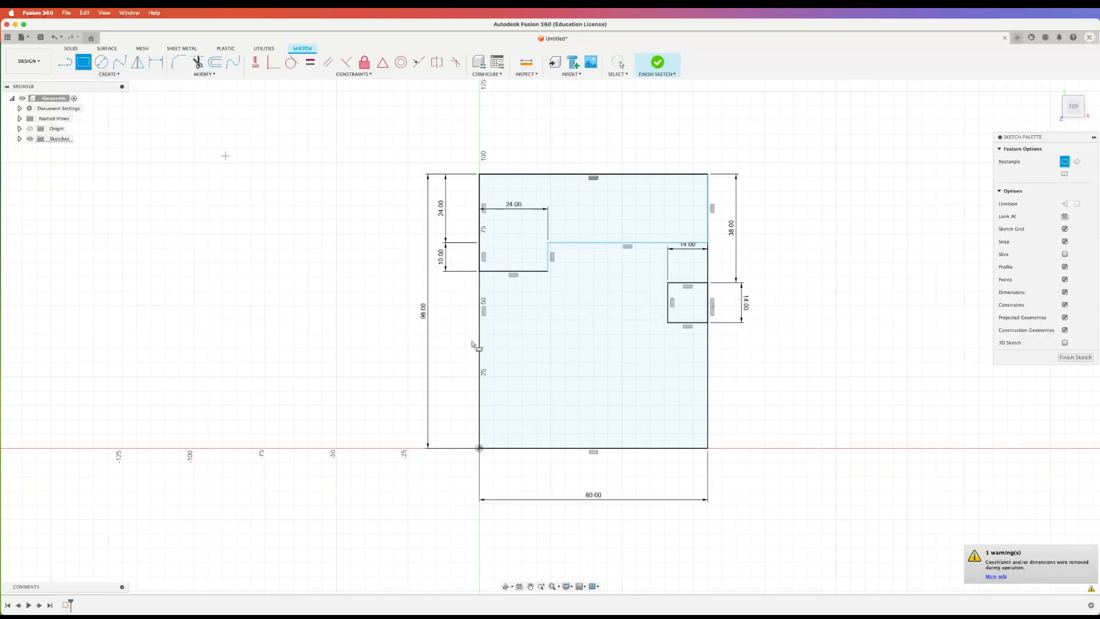
pyautogui.click(480, 271)
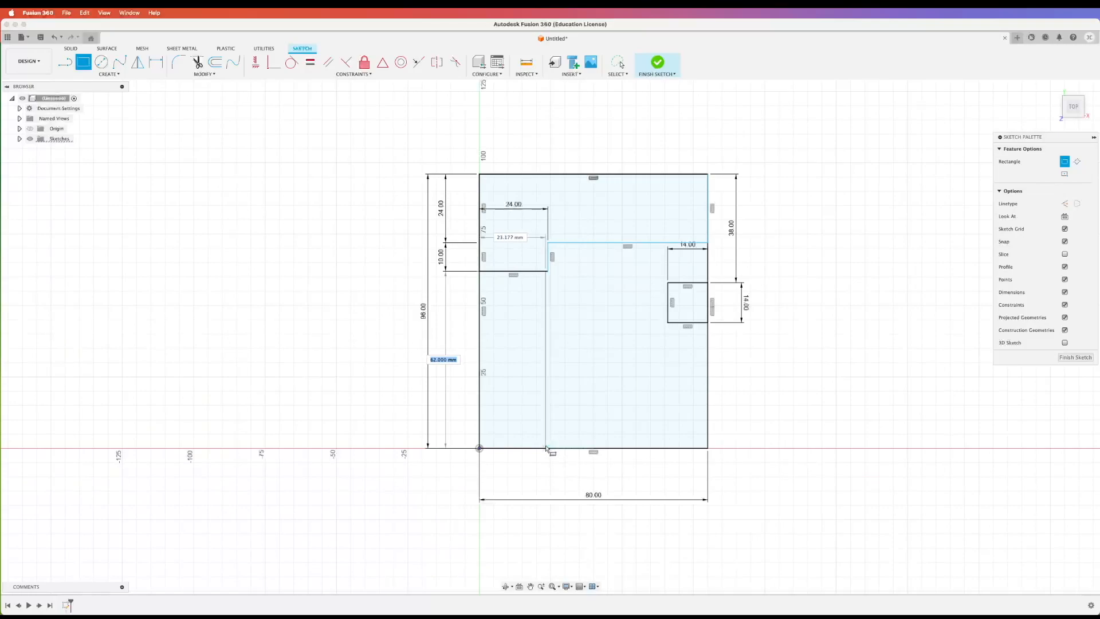
pyautogui.write('24')
pyautogui.press('Tab')
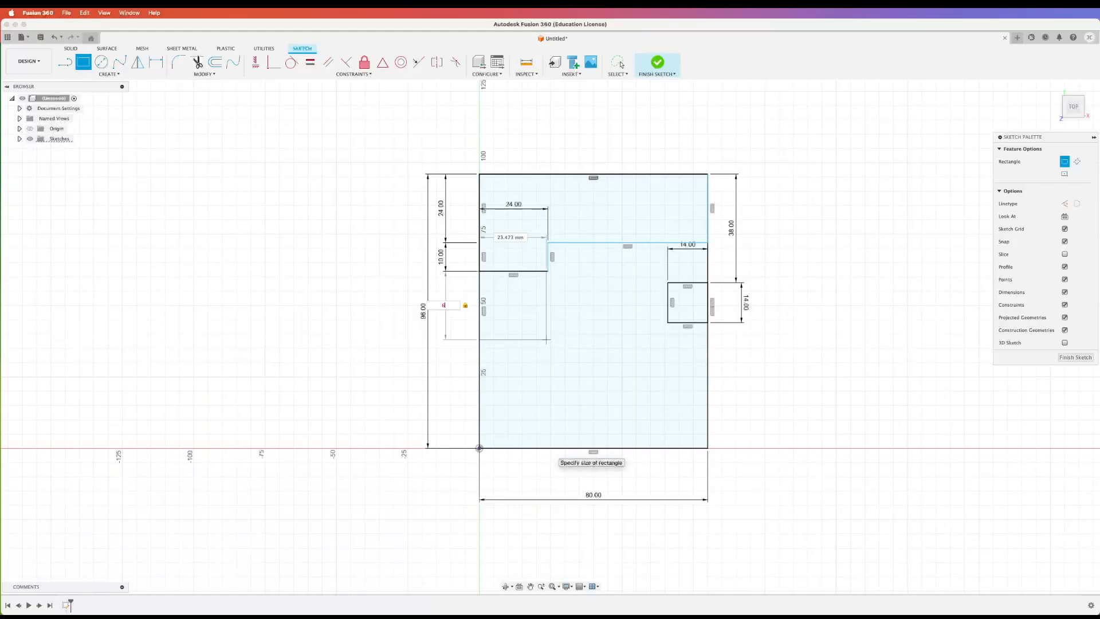
pyautogui.press('Tab')
pyautogui.write('24')
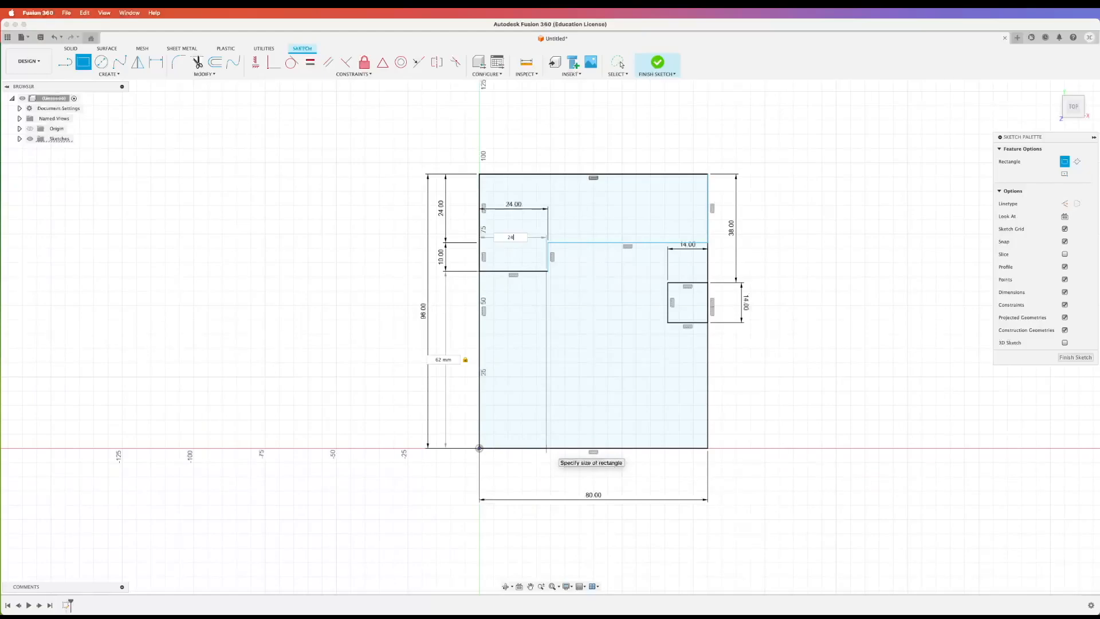
pyautogui.press('Return')
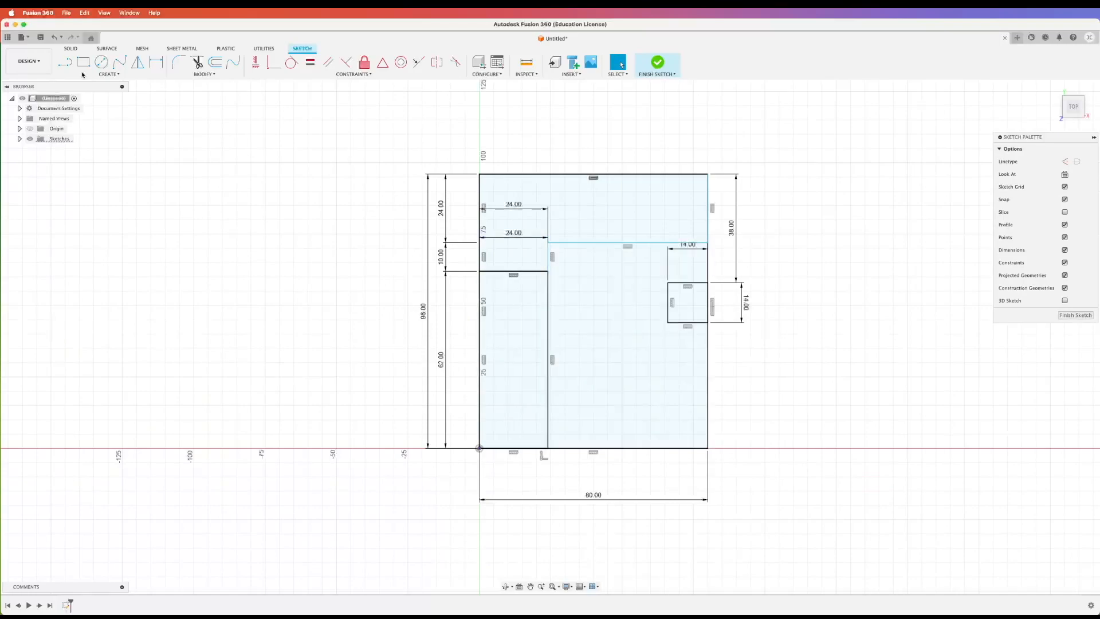
# - Draw a rectangle from the origin along the bottom edge, 24 mm high and 80-14 mm wide
pyautogui.click(82, 66)
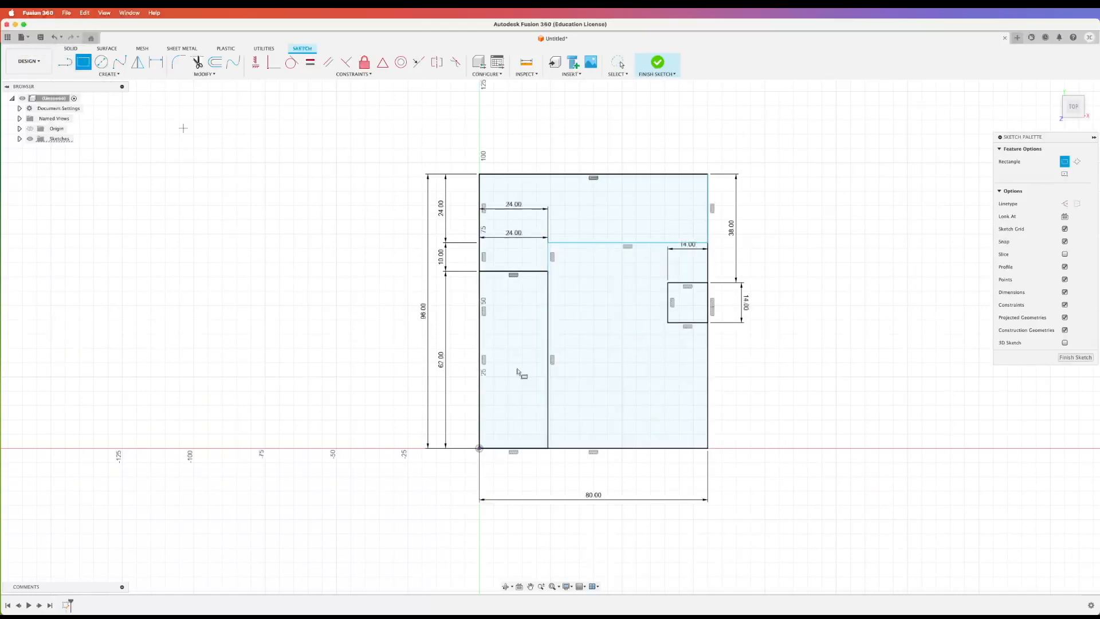
pyautogui.click(479, 448)
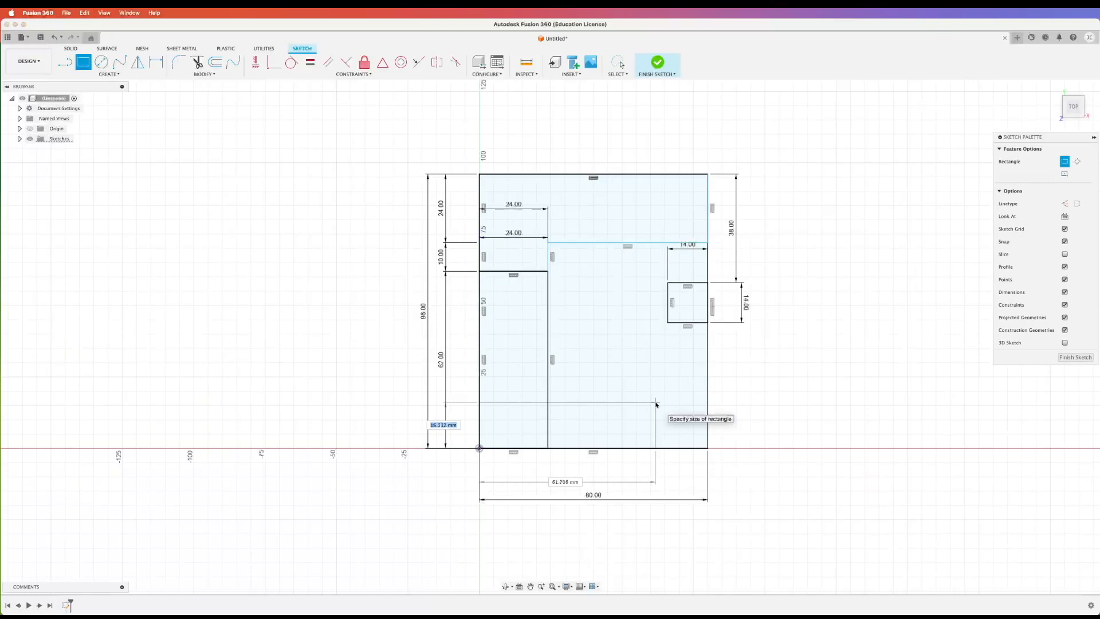
pyautogui.write('24')
pyautogui.press('Tab')
pyautogui.press('Tab')
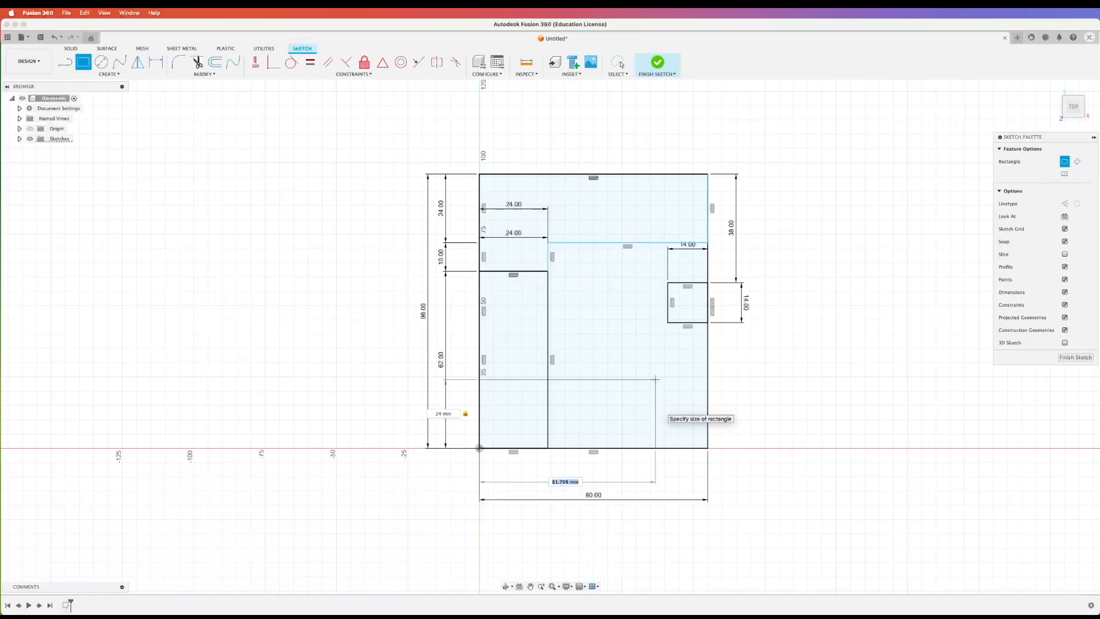
pyautogui.write('80-14')
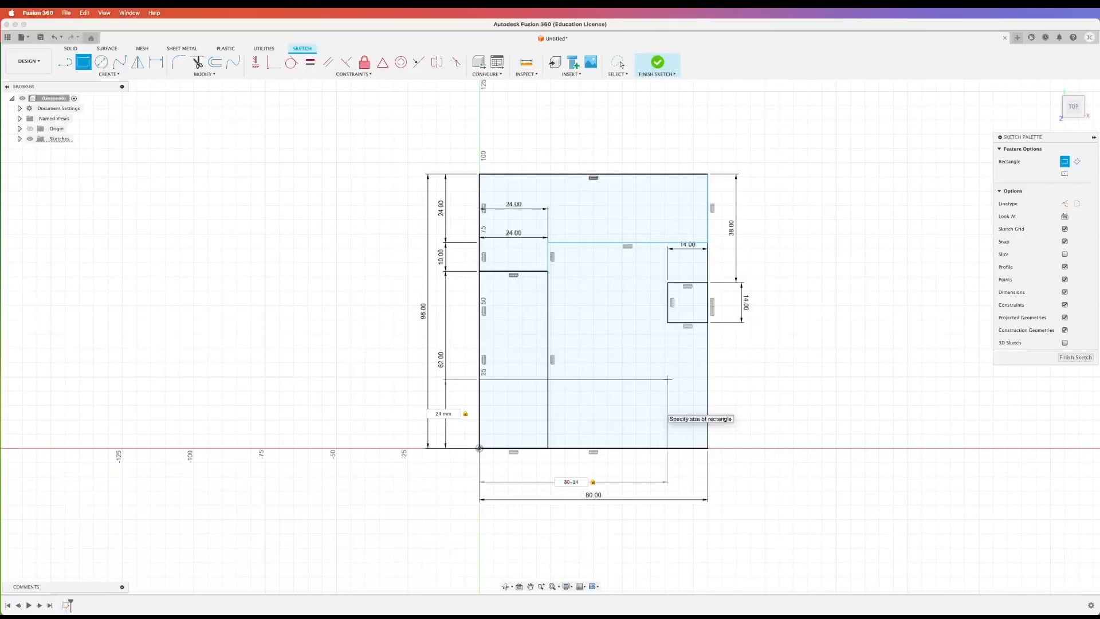
pyautogui.press('Return')
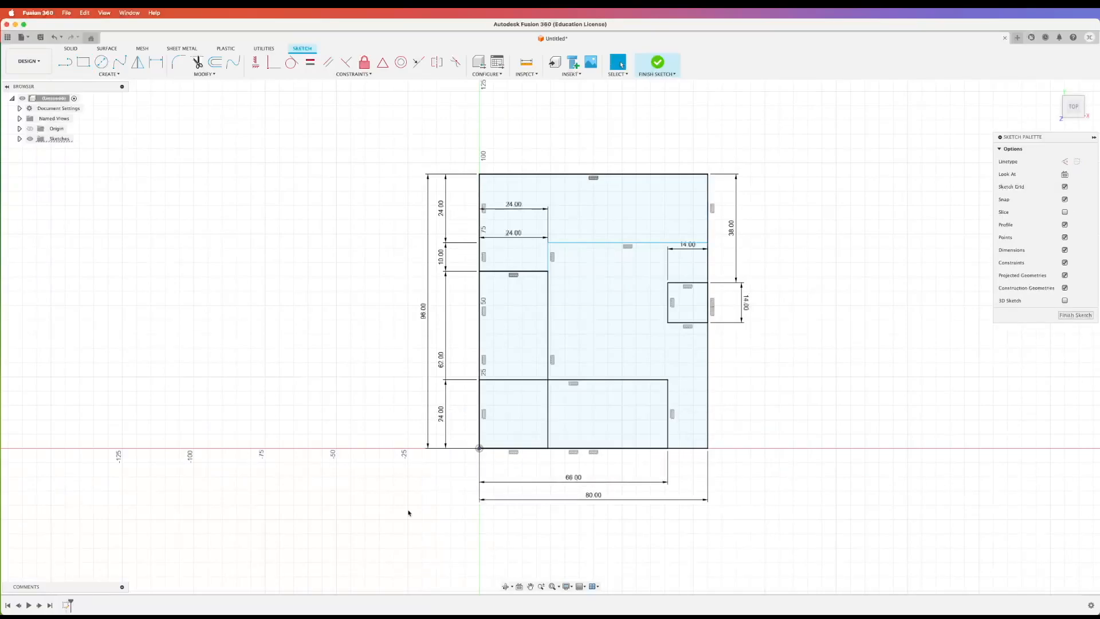
# - Trim the overlapping lines where the left and bottom rectangles cross to form an L-shaped profile, and finish the sketch
pyautogui.press('t')
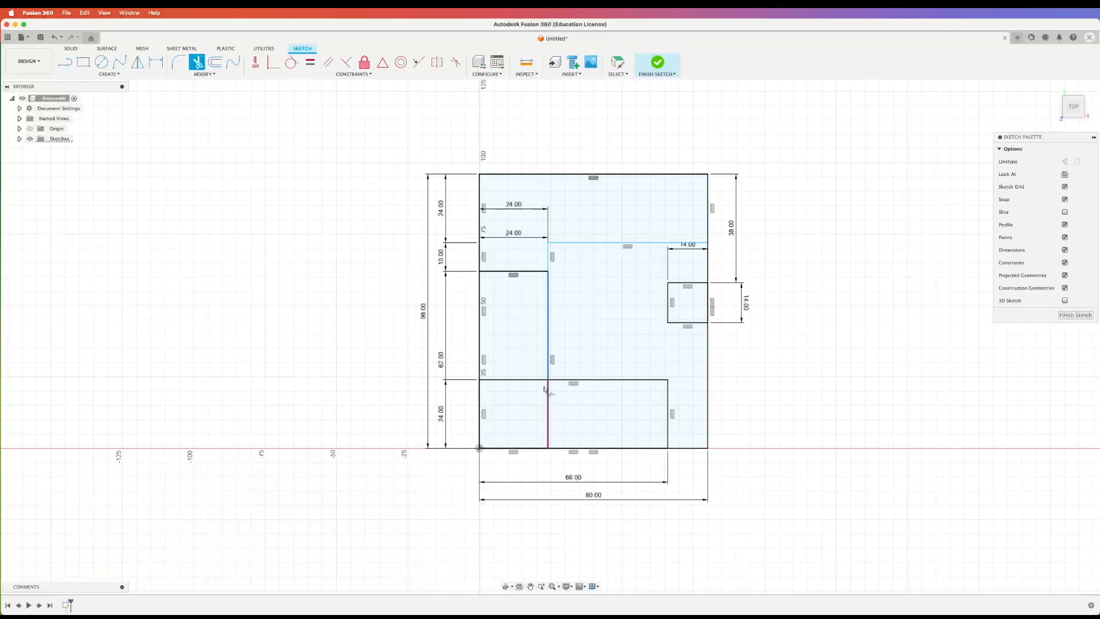
pyautogui.click(517, 383)
pyautogui.click(550, 419)
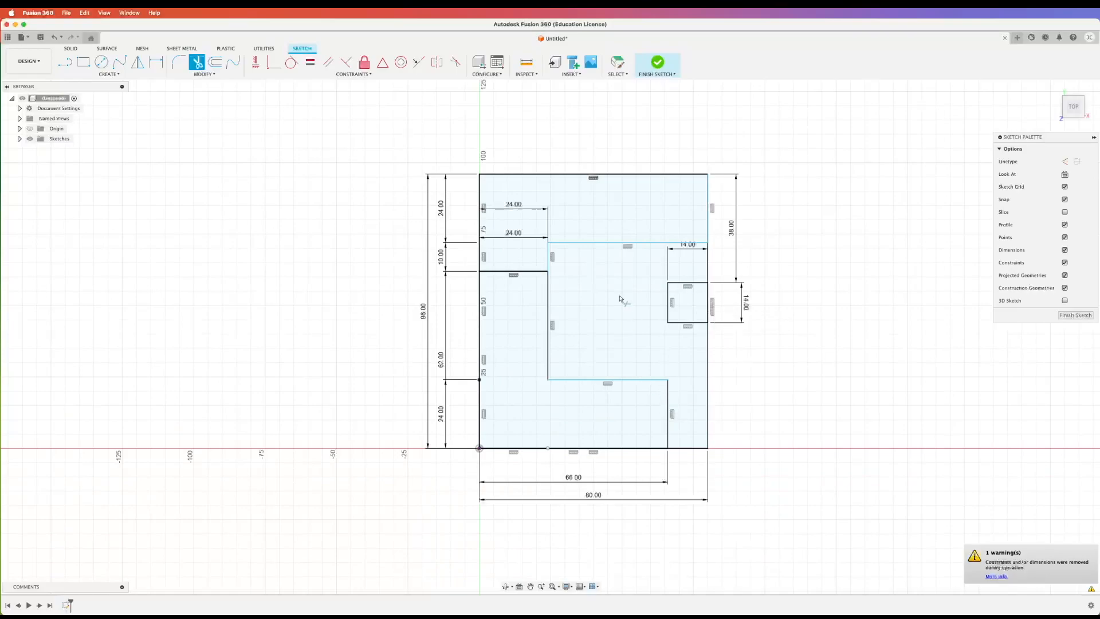
pyautogui.click(660, 67)
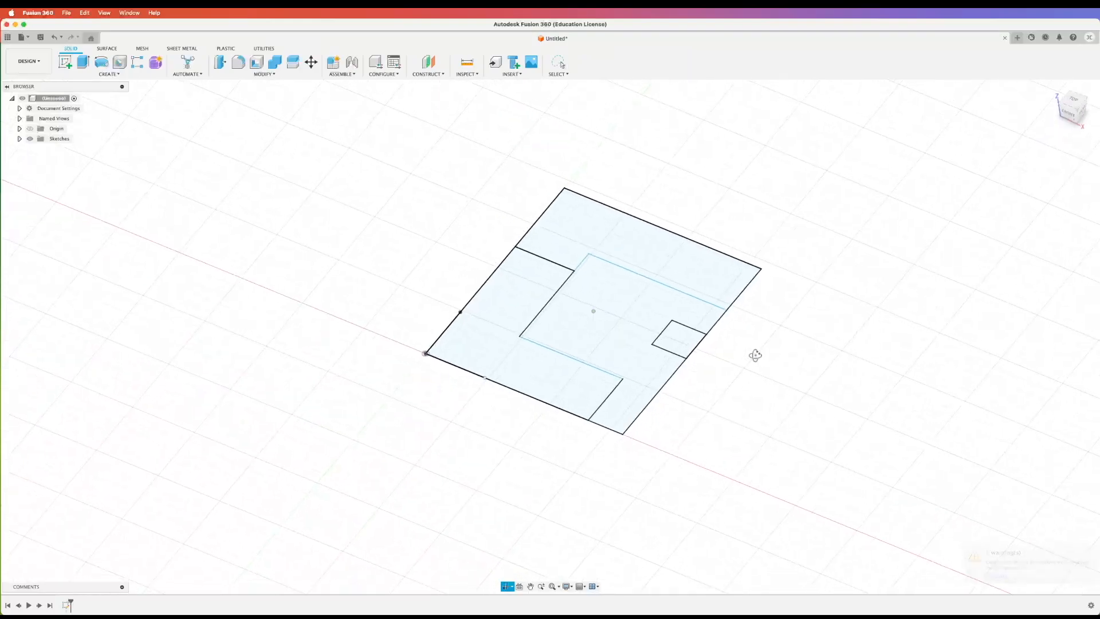
# - Extrude the large central profile, notched on its outer side, 12 mm as a new body
pyautogui.click(83, 62)
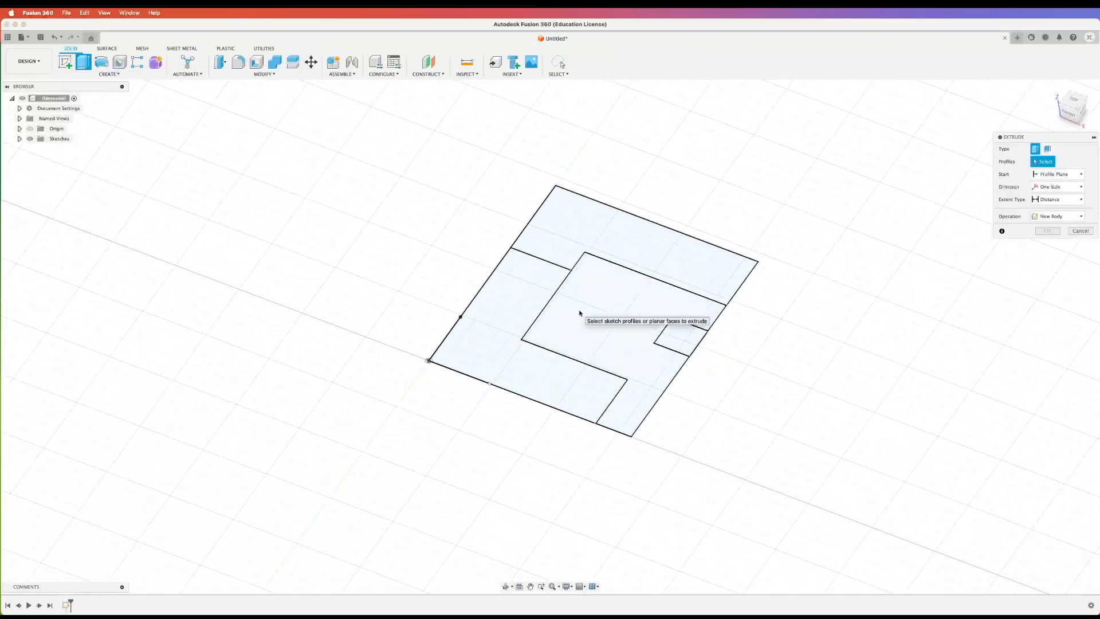
pyautogui.click(579, 312)
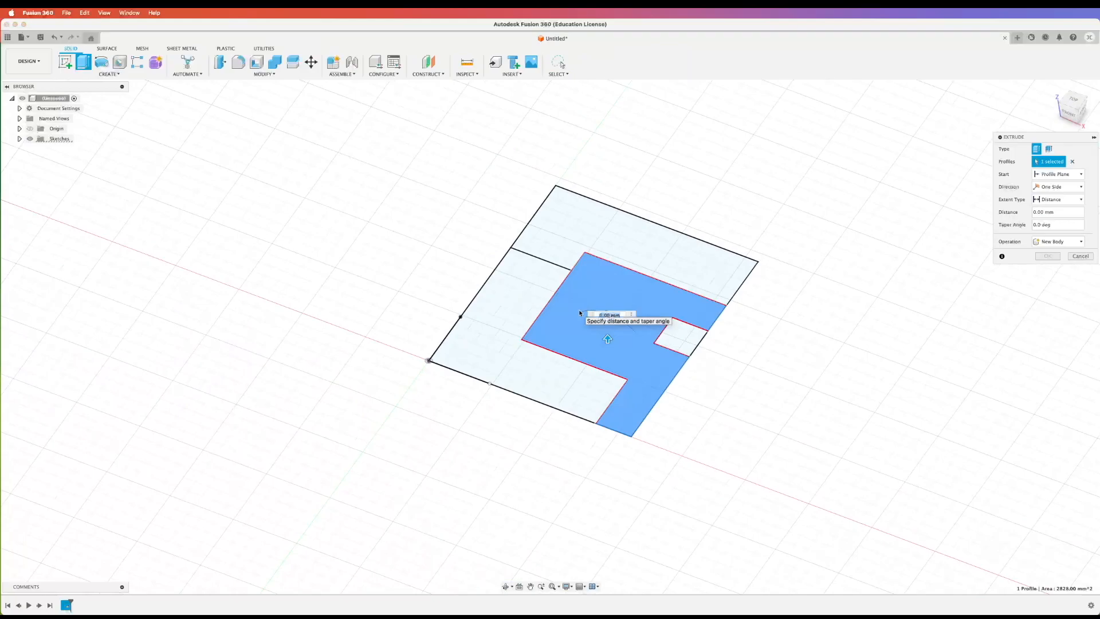
pyautogui.write('10')
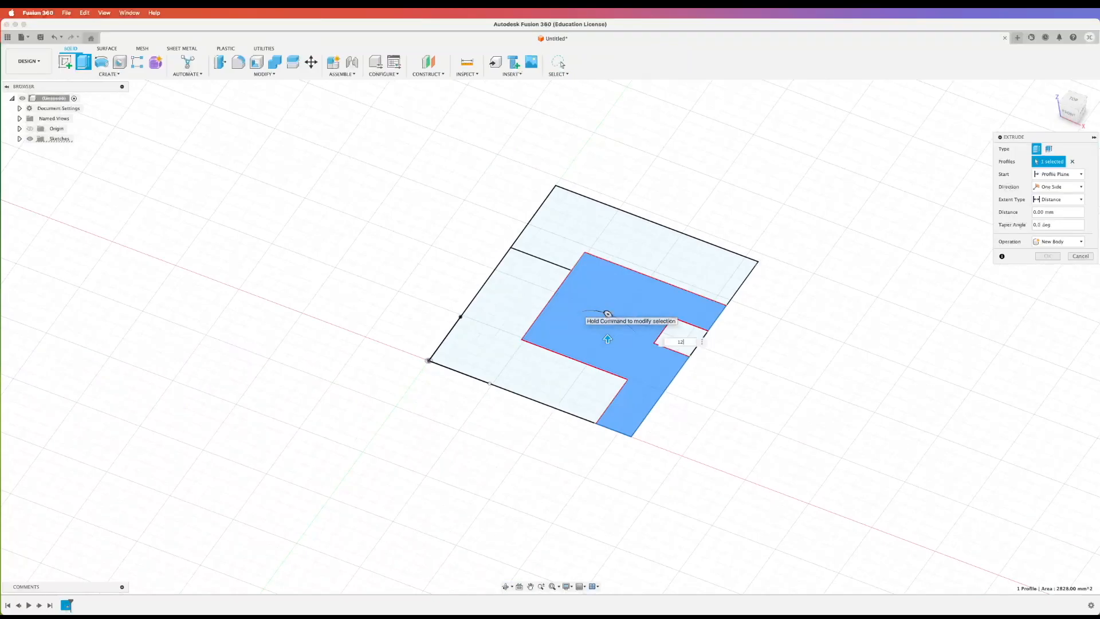
pyautogui.press('Return')
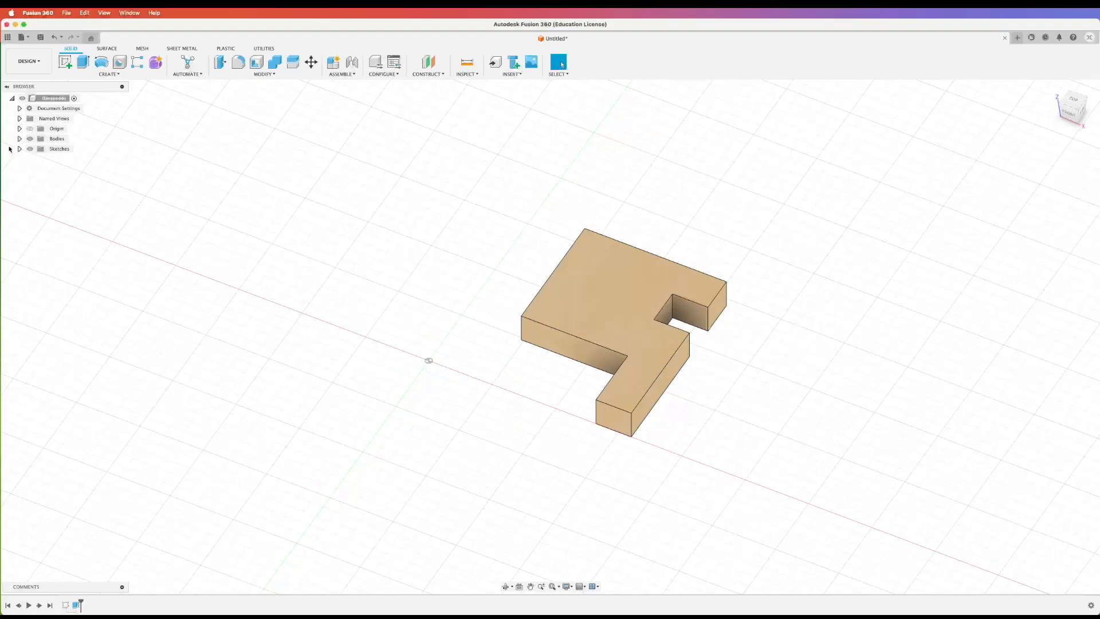
# - Make the first sketch visible again and extrude its L-shaped profile upward about 30 mm
pyautogui.click(19, 148)
pyautogui.click(37, 158)
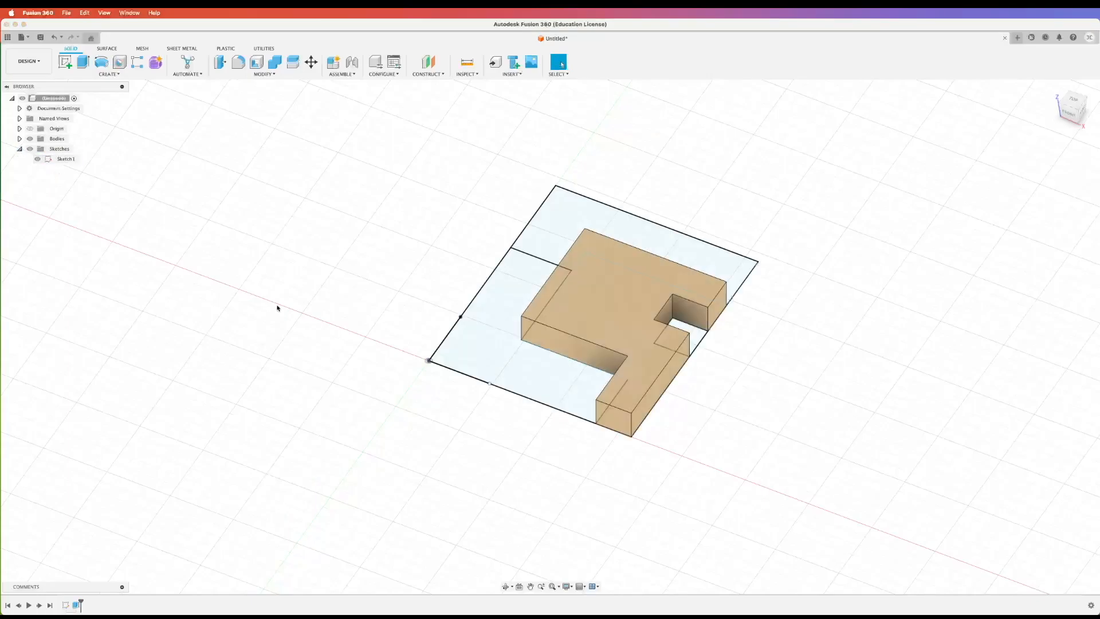
pyautogui.click(83, 61)
pyautogui.click(513, 379)
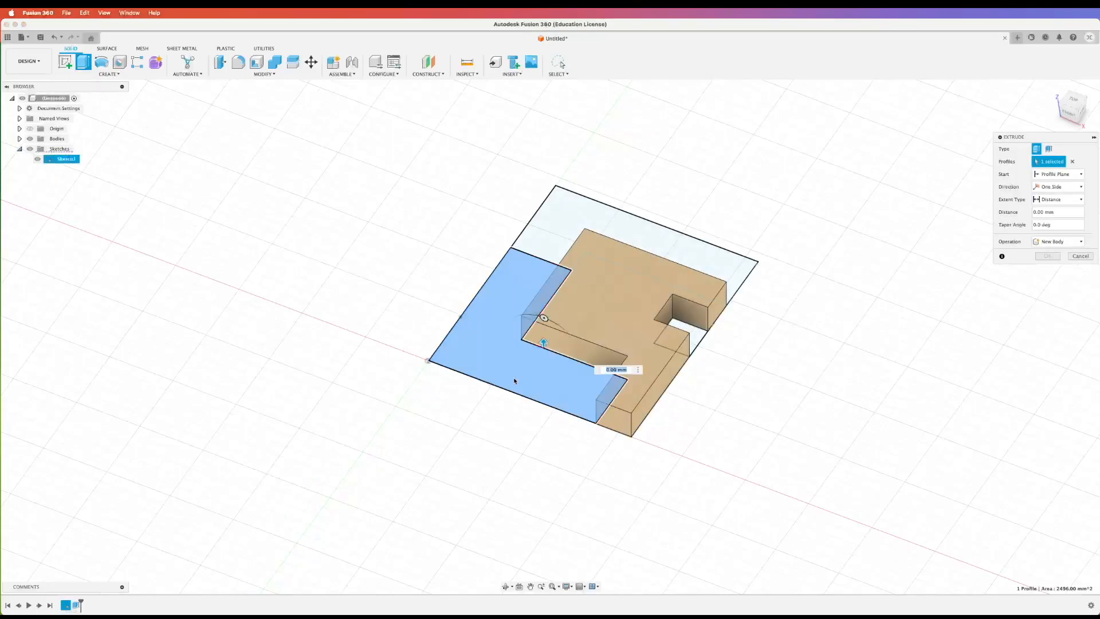
pyautogui.moveTo(539, 336); pyautogui.dragTo(534, 279)
pyautogui.press('Return')
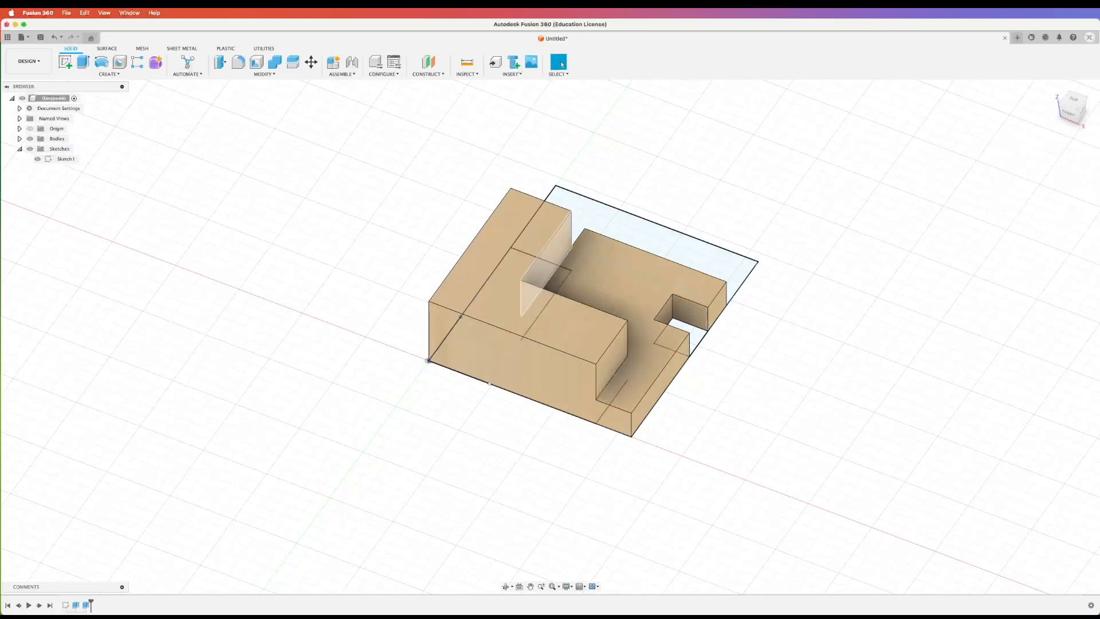
# - Extrude the remaining rear strip profile 42 mm and hide the first sketch
pyautogui.click(600, 216)
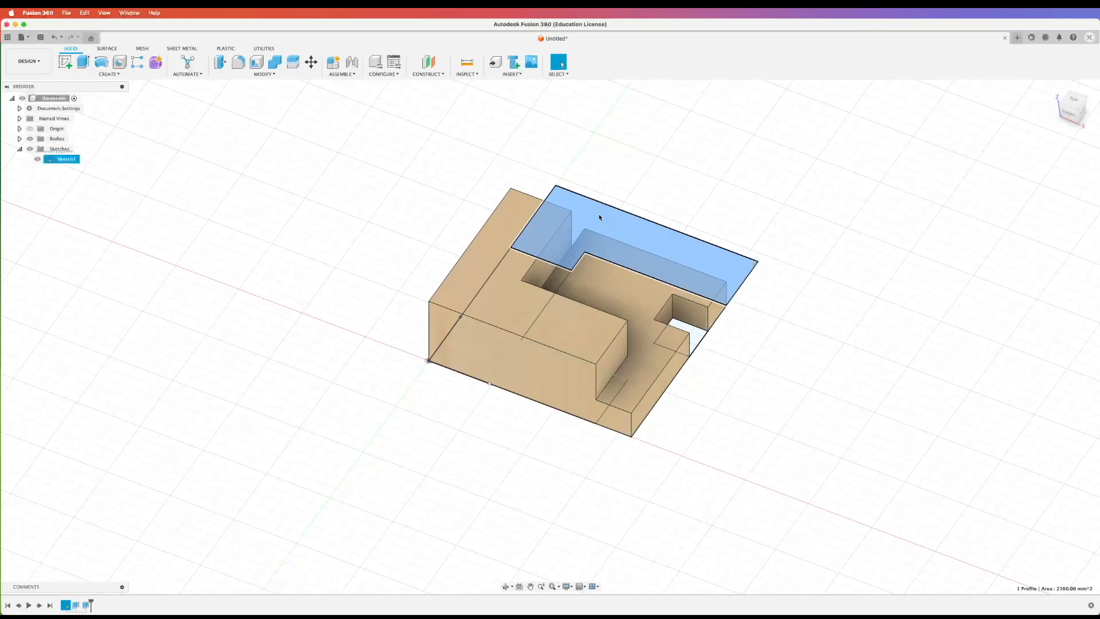
pyautogui.press('e')
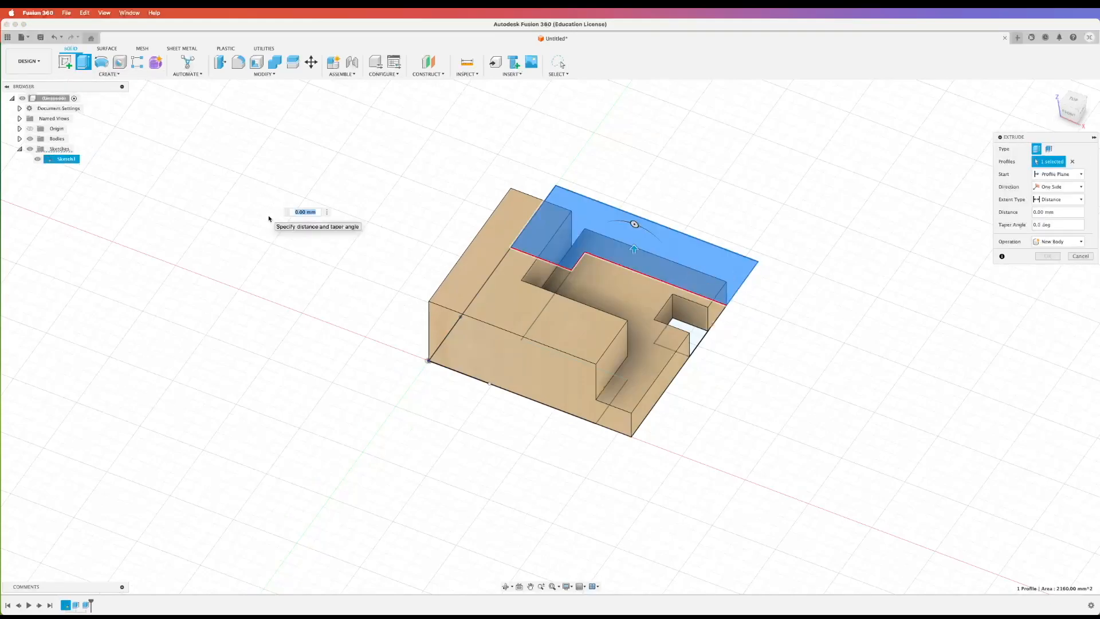
pyautogui.write('4')
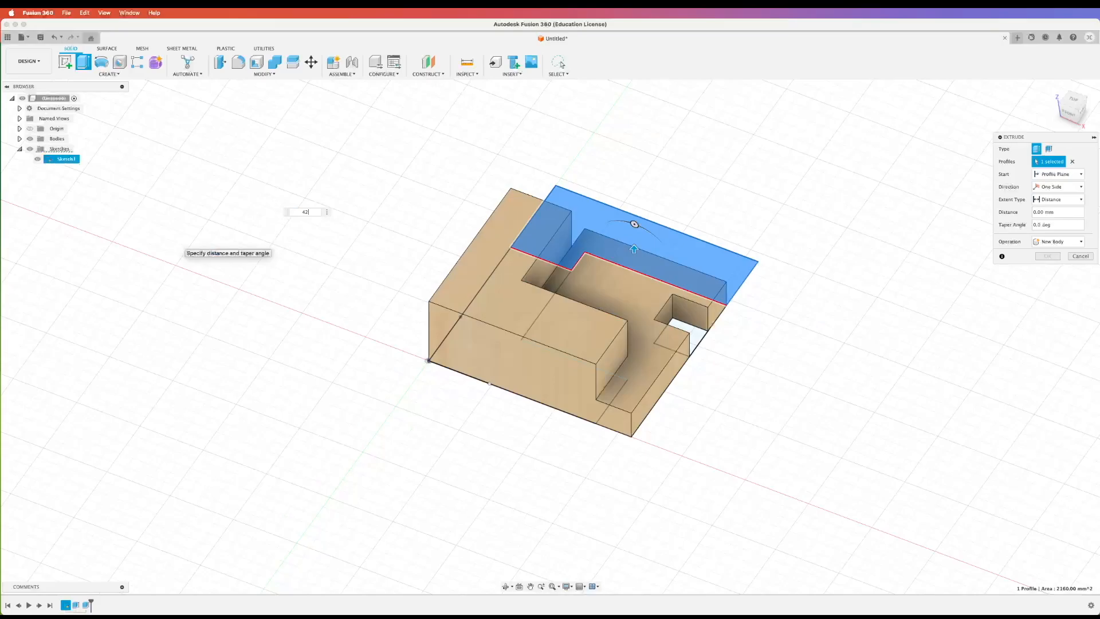
pyautogui.write('2')
pyautogui.press('Return')
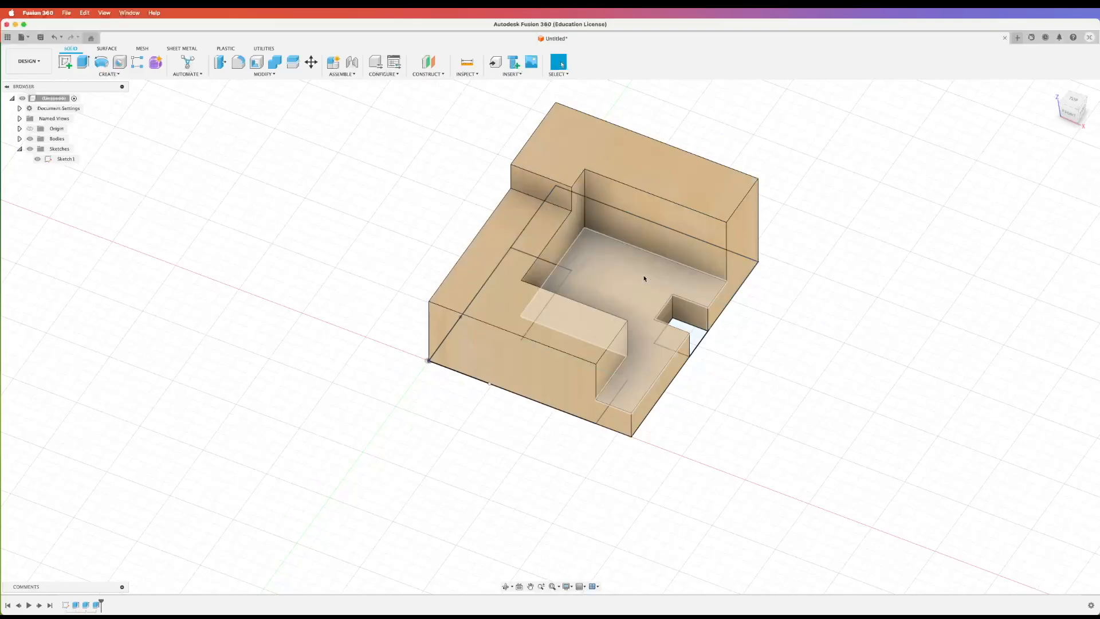
pyautogui.click(40, 161)
pyautogui.click(38, 160)
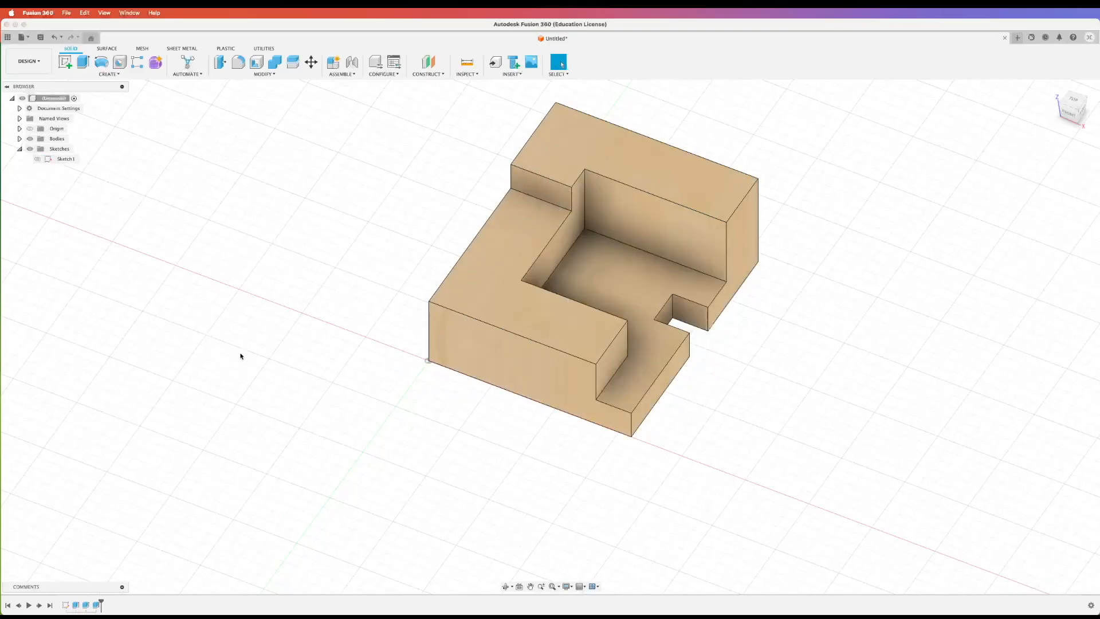
# - Fillet the upper edge at the free end of the L-shaped block with a 14 mm radius
pyautogui.moveTo(287, 350)
pyautogui.keyDown('shift'); pyautogui.mouseDown(button='middle')
pyautogui.moveTo(307, 349)
pyautogui.moveTo(295, 344)
pyautogui.mouseUp(button='middle'); pyautogui.keyUp('shift')
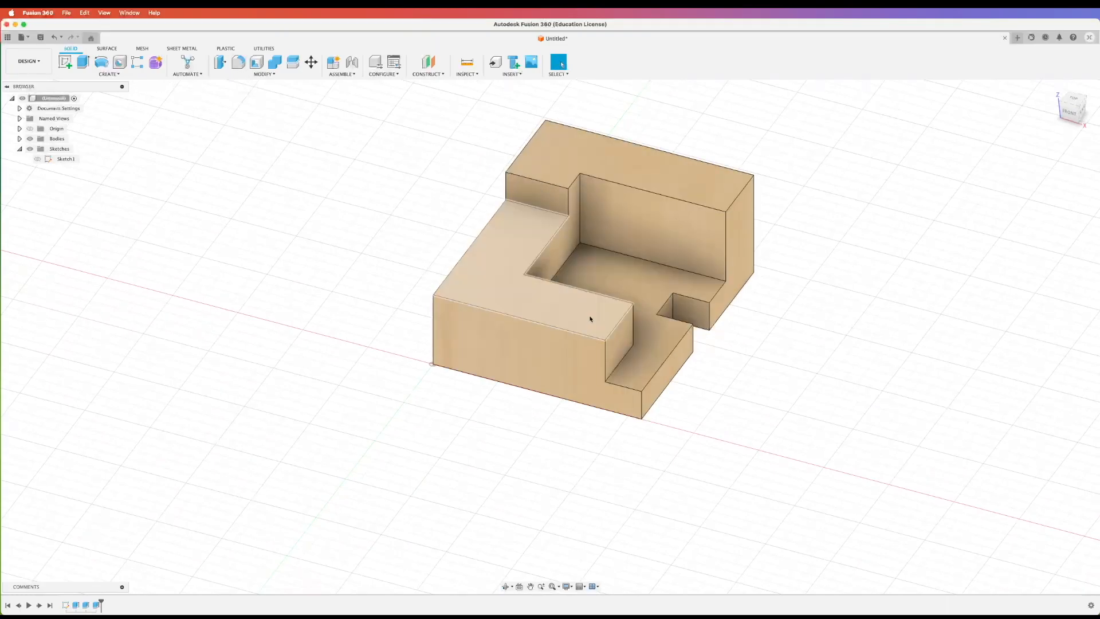
pyautogui.click(238, 63)
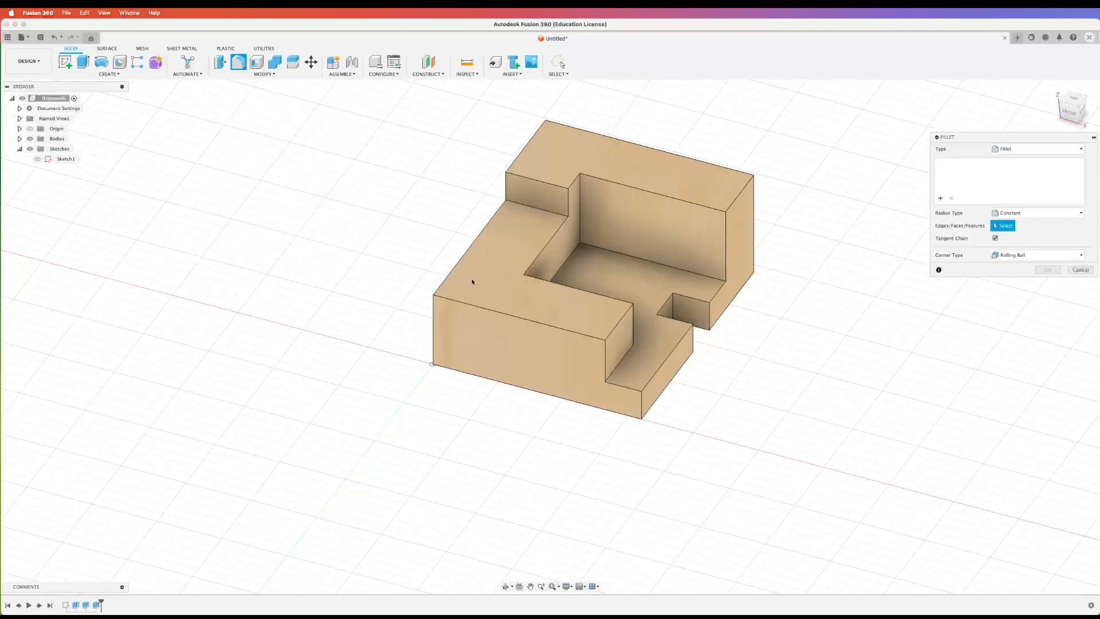
pyautogui.click(616, 328)
pyautogui.click(1003, 163)
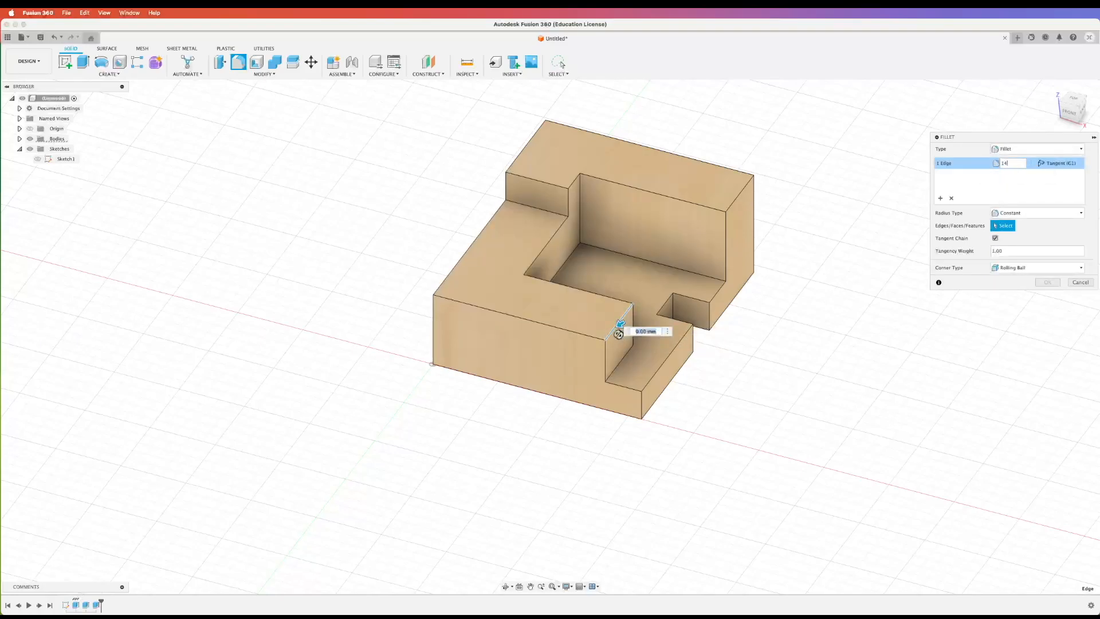
pyautogui.write('14')
pyautogui.press('Return')
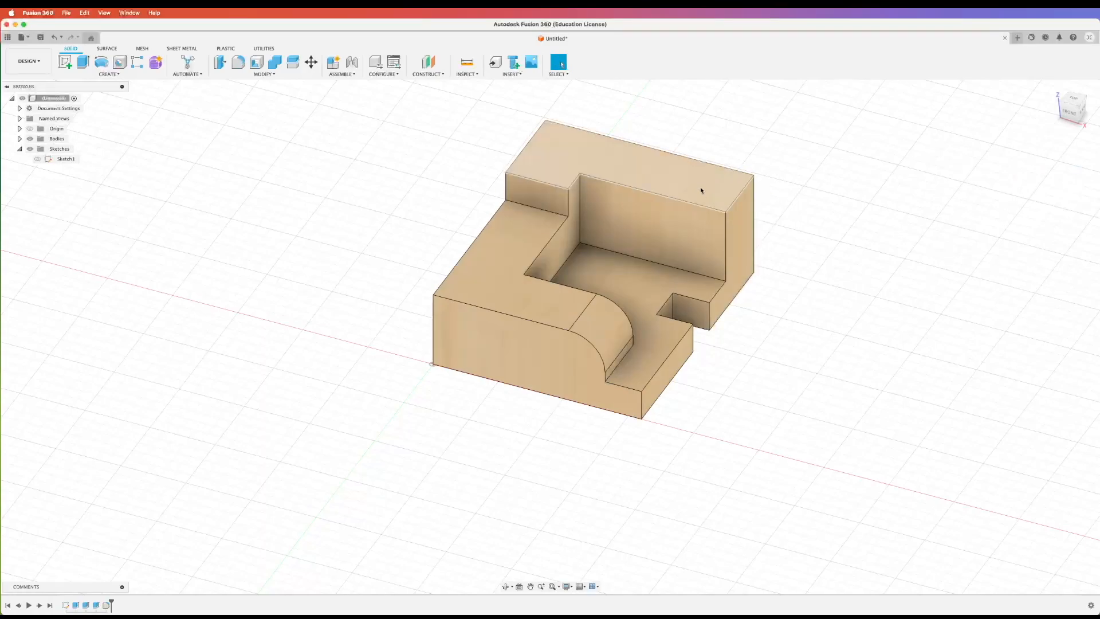
# - Start a sketch on the tall block's small front step face and draw a diagonal line across its upper outer corner
pyautogui.click(65, 62)
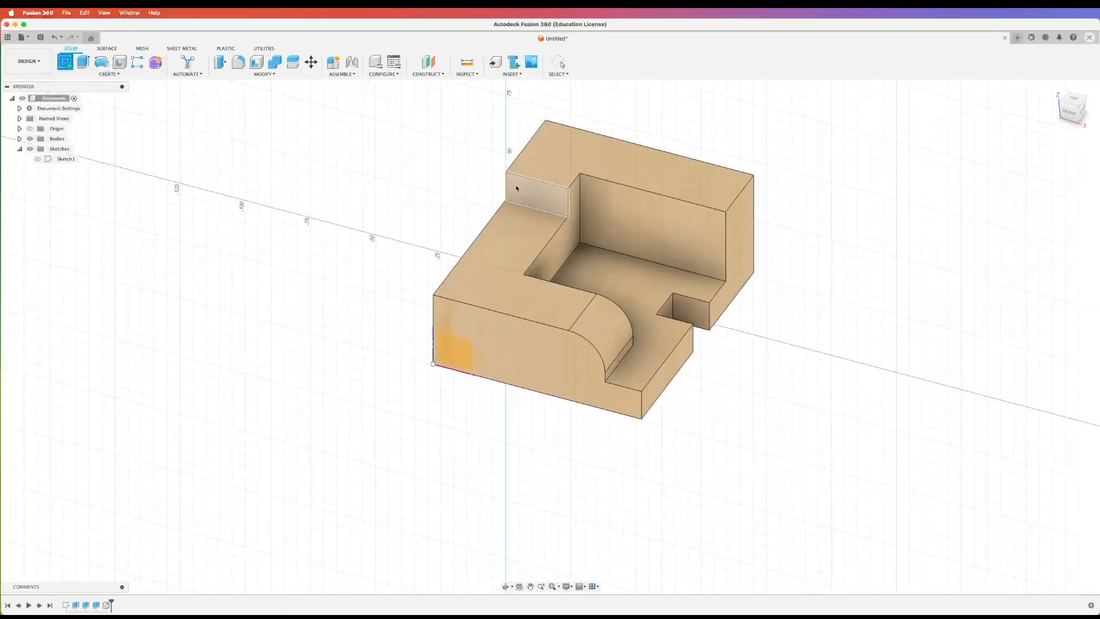
pyautogui.click(538, 194)
pyautogui.scroll(3, 580, 194)
pyautogui.scroll(4, 540, 237)
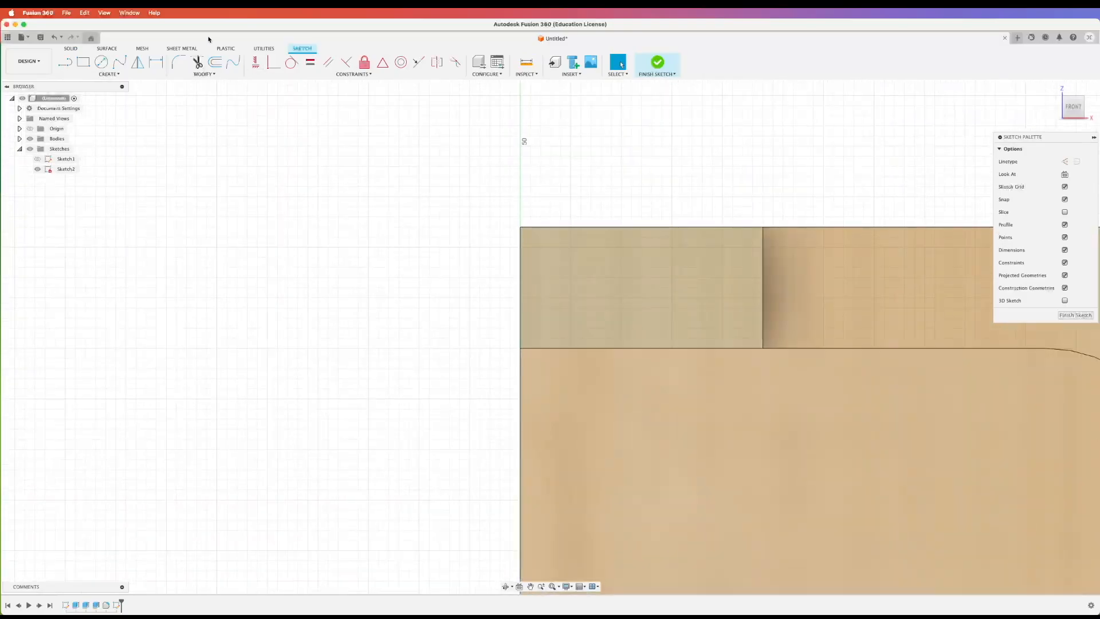
pyautogui.click(66, 62)
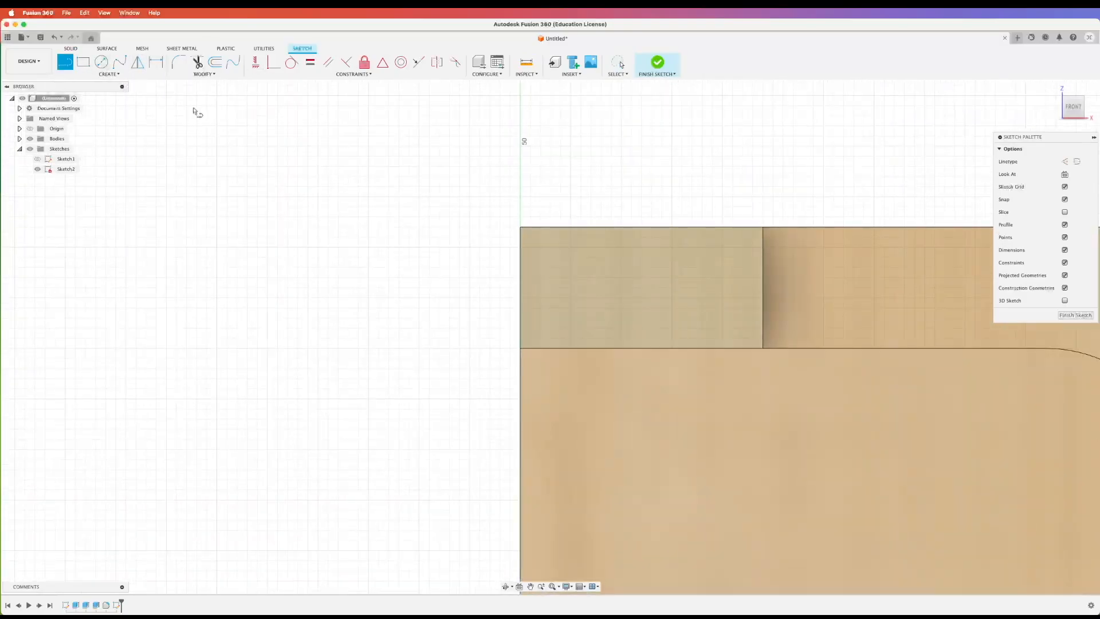
pyautogui.click(554, 228)
pyautogui.click(520, 267)
# - Dimension the diagonal's upper endpoint 10 mm horizontally from the face's corner
pyautogui.click(155, 62)
pyautogui.click(552, 228)
pyautogui.click(520, 229)
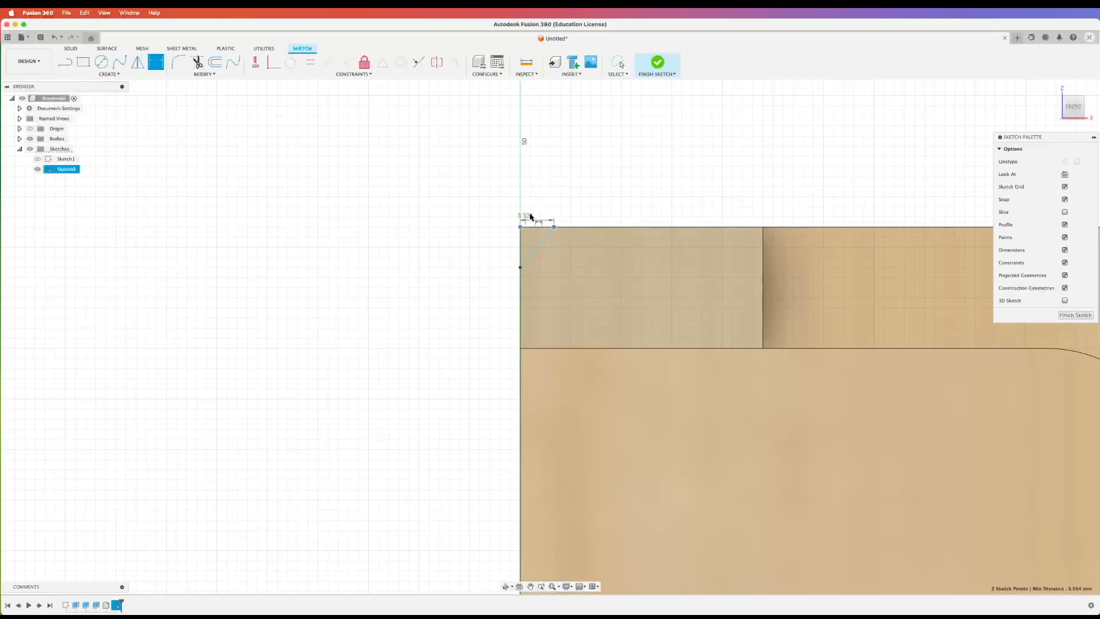
pyautogui.click(541, 221)
pyautogui.write('10')
pyautogui.press('Return')
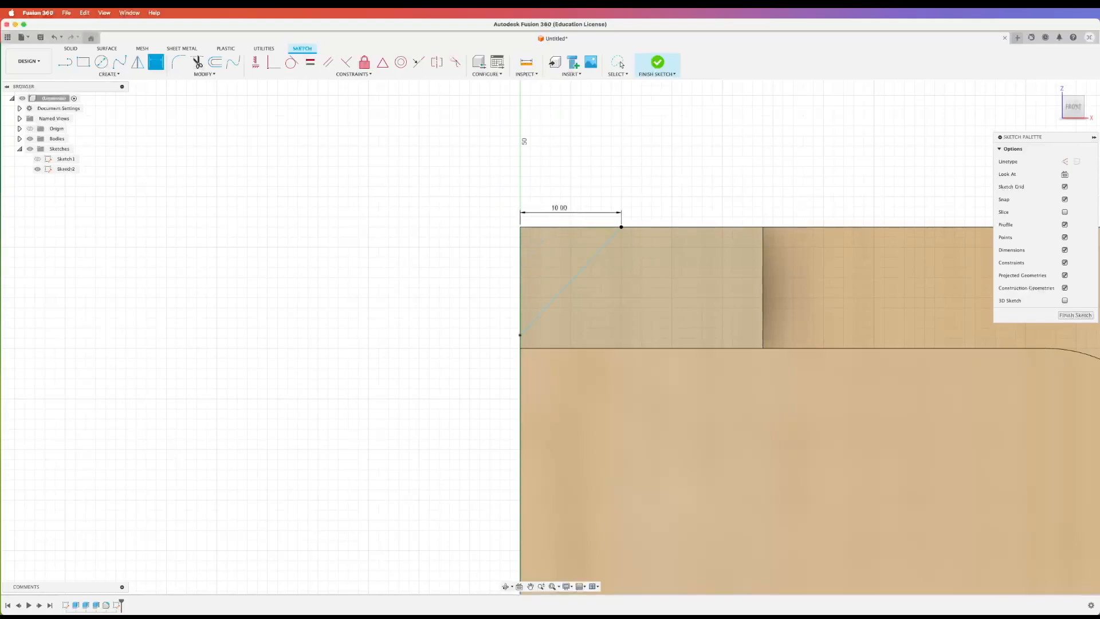
# - Dimension the diagonal's lower endpoint 10 mm vertically from the same corner and finish the sketch
pyautogui.click(520, 333)
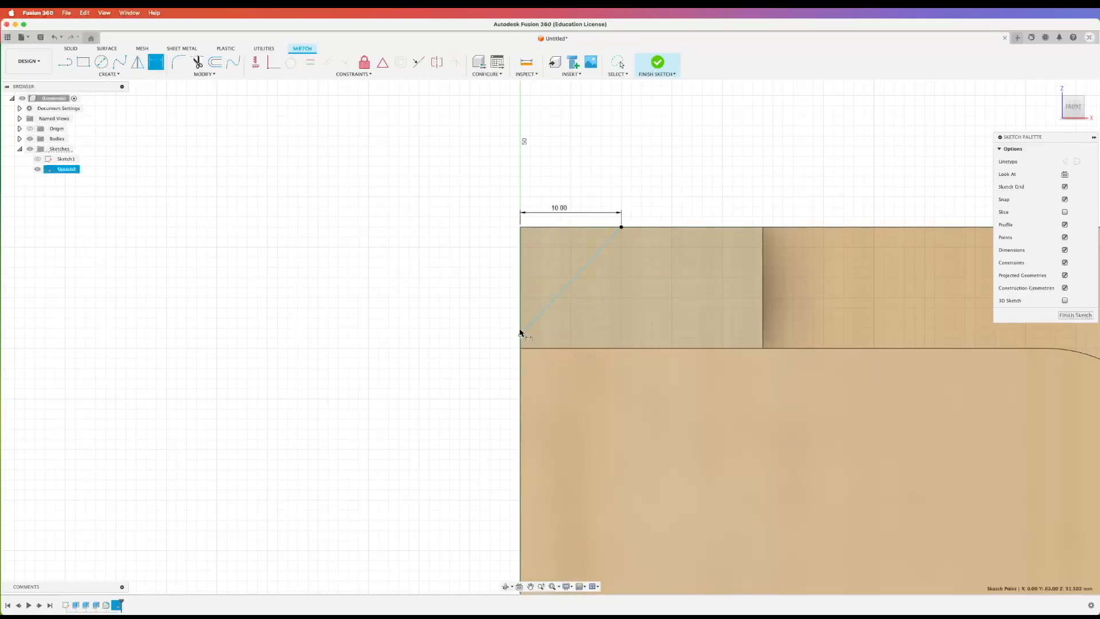
pyautogui.click(521, 269)
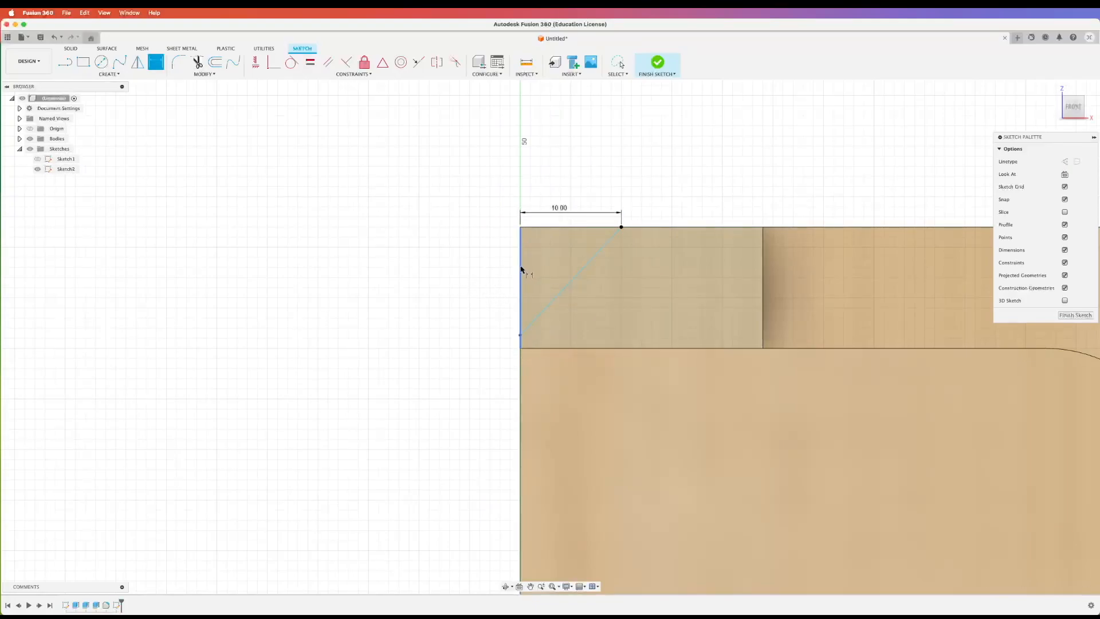
pyautogui.click(520, 336)
pyautogui.click(521, 227)
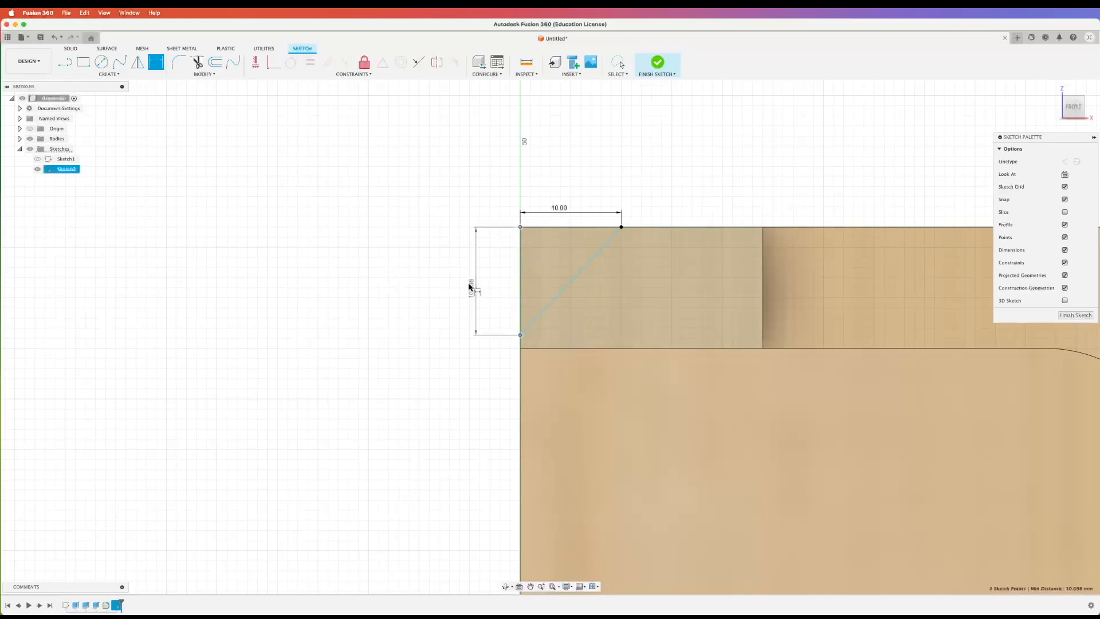
pyautogui.click(468, 284)
pyautogui.write('10')
pyautogui.press('Return')
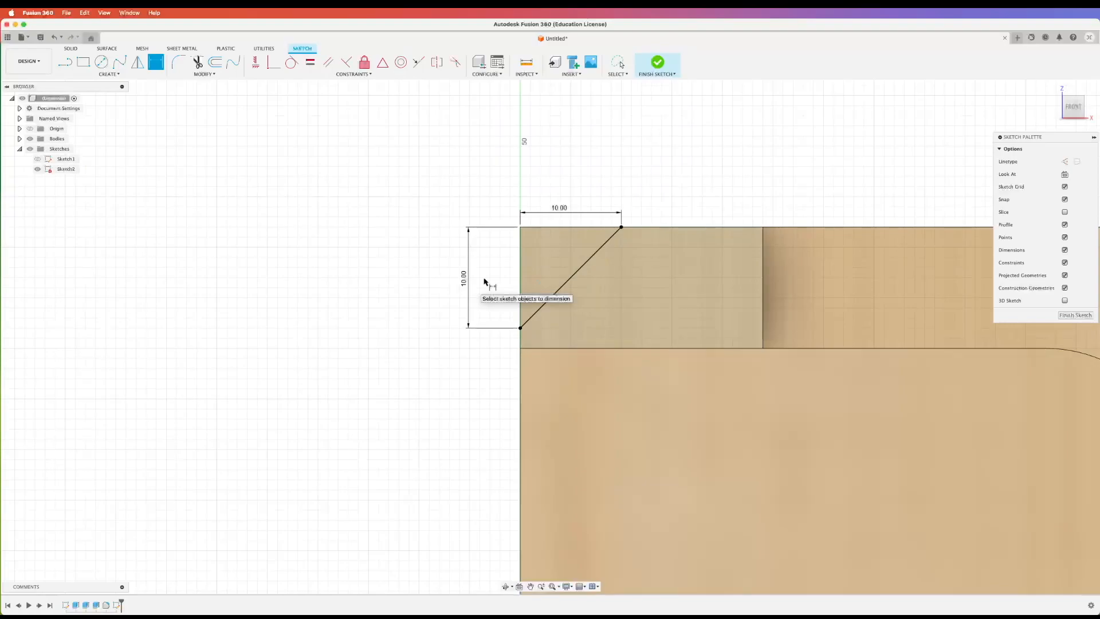
pyautogui.click(658, 61)
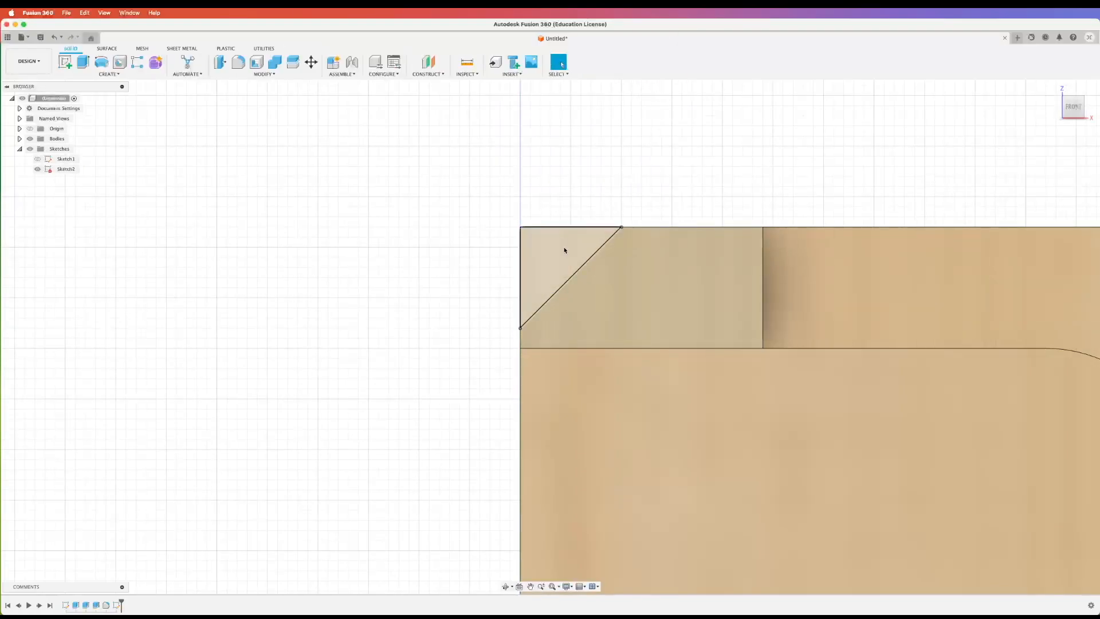
# - Cut the triangular corner profile through the tall block with an extrusion of -43 mm
pyautogui.keyDown('shift'); pyautogui.moveTo(522, 221); pyautogui.dragTo(525, 231, button='middle'); pyautogui.keyUp('shift')
pyautogui.click(536, 248)
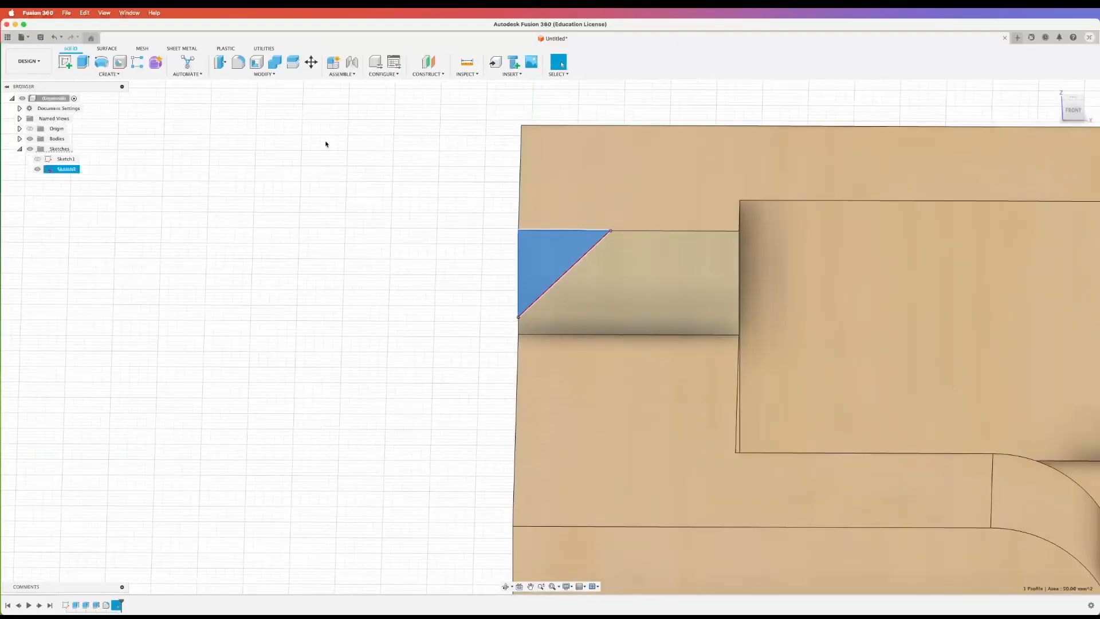
pyautogui.click(82, 64)
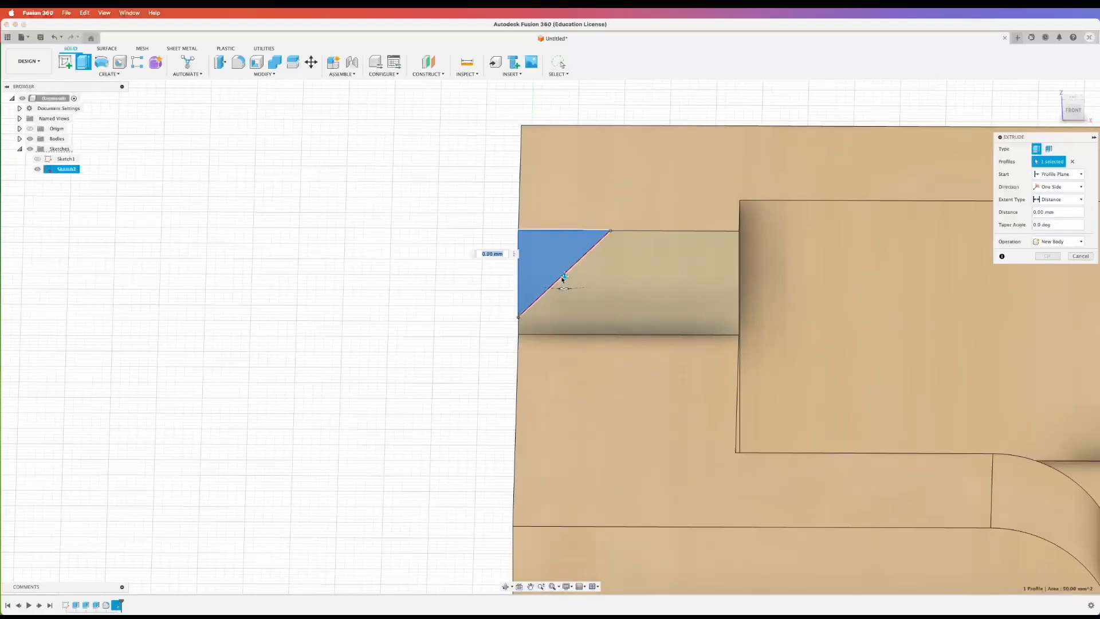
pyautogui.moveTo(563, 269); pyautogui.dragTo(567, 166)
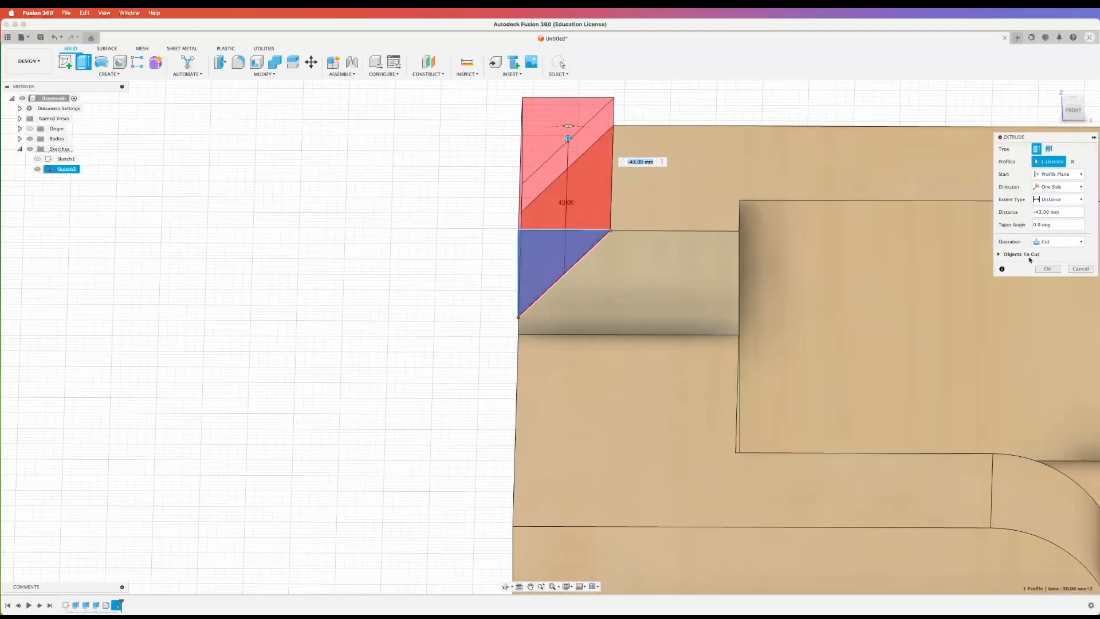
pyautogui.press('Return')
pyautogui.scroll(-10, 673, 355)
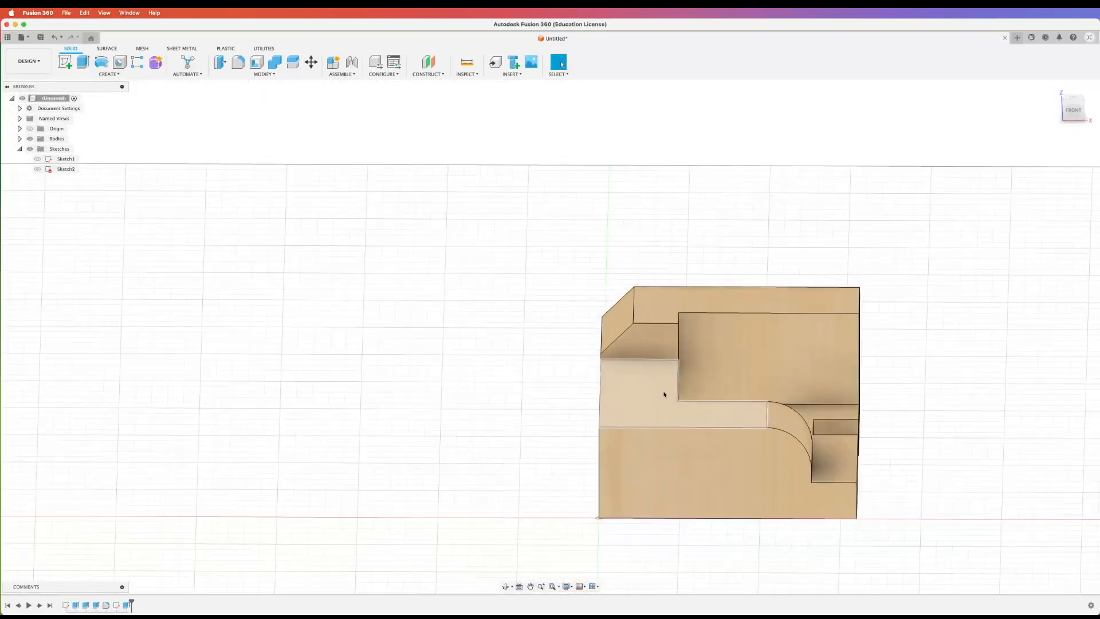
# - Set up a chamfer on the tall block's long outer top edge with an equal distance of 10 mm
pyautogui.keyDown('shift'); pyautogui.moveTo(895, 382); pyautogui.dragTo(861, 389, button='middle'); pyautogui.keyUp('shift')
pyautogui.scroll(5, 942, 359)
pyautogui.scroll(-3, 862, 388)
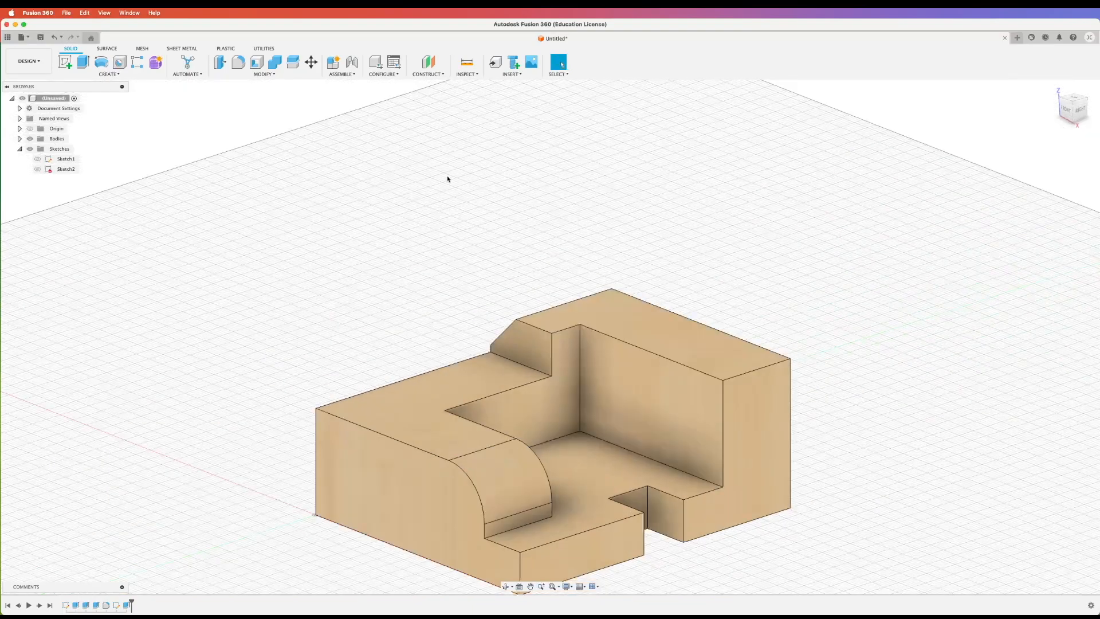
pyautogui.click(249, 73)
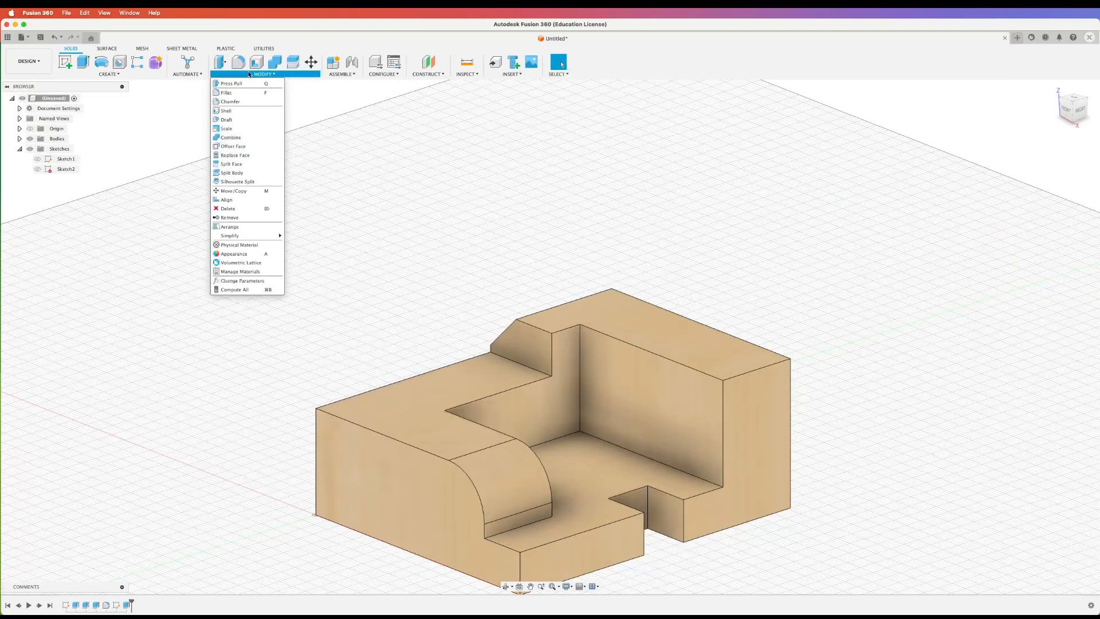
pyautogui.click(235, 102)
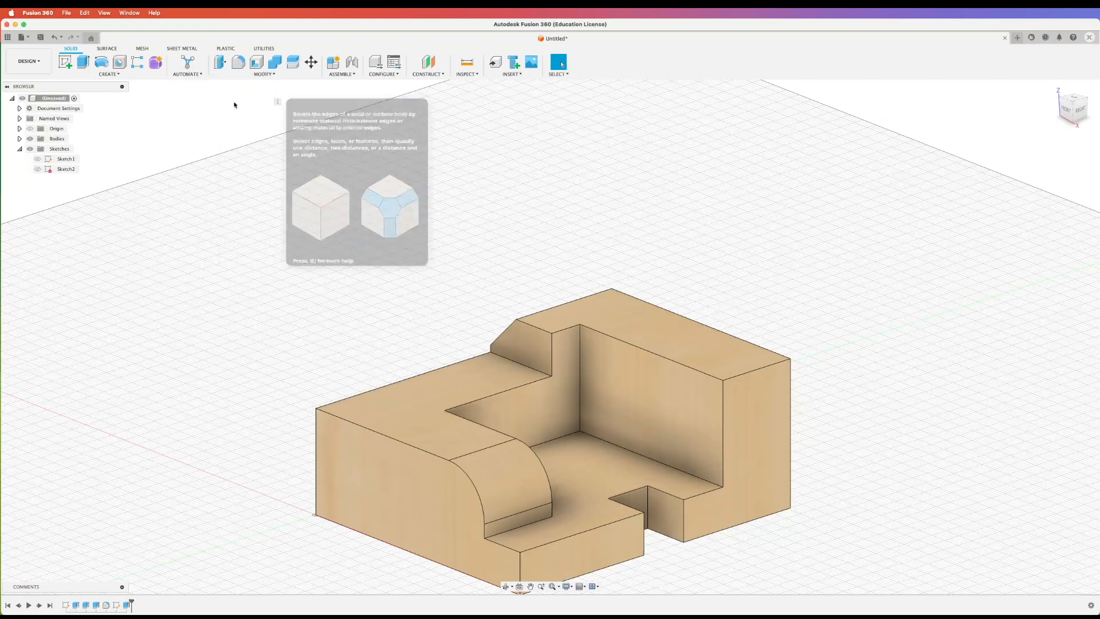
pyautogui.keyDown('shift'); pyautogui.moveTo(741, 288); pyautogui.dragTo(695, 312, button='middle'); pyautogui.keyUp('shift')
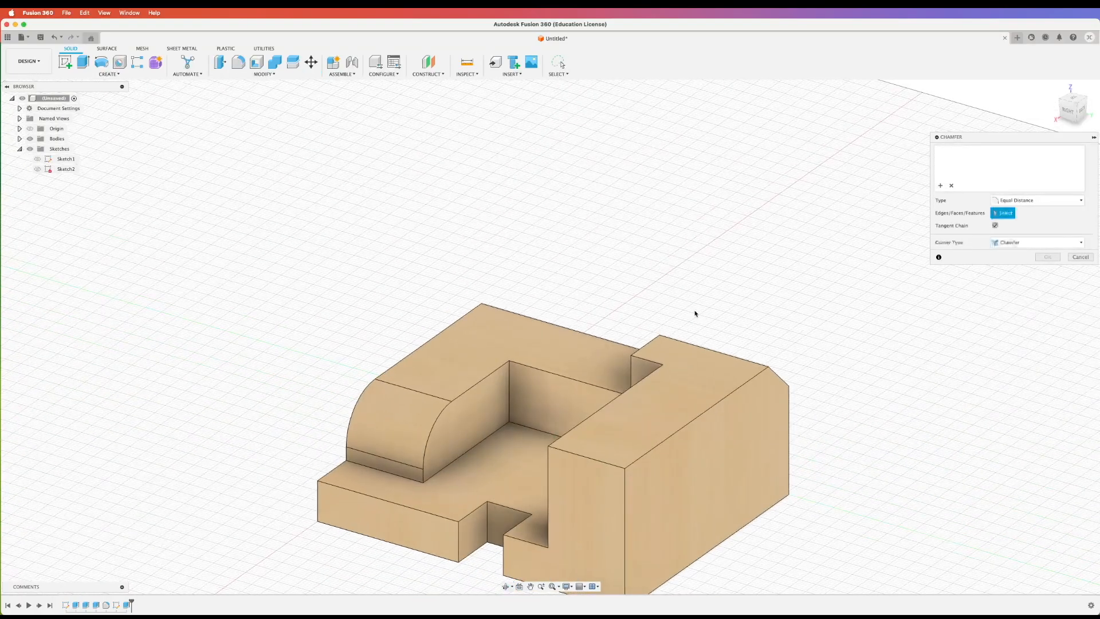
pyautogui.click(688, 422)
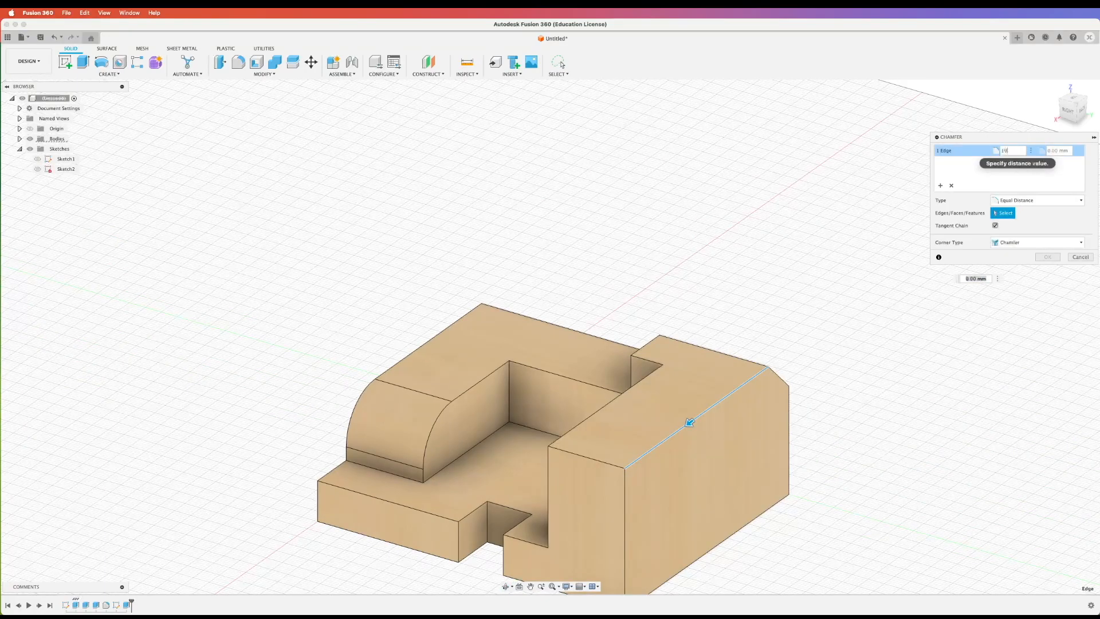
pyautogui.press('Return')
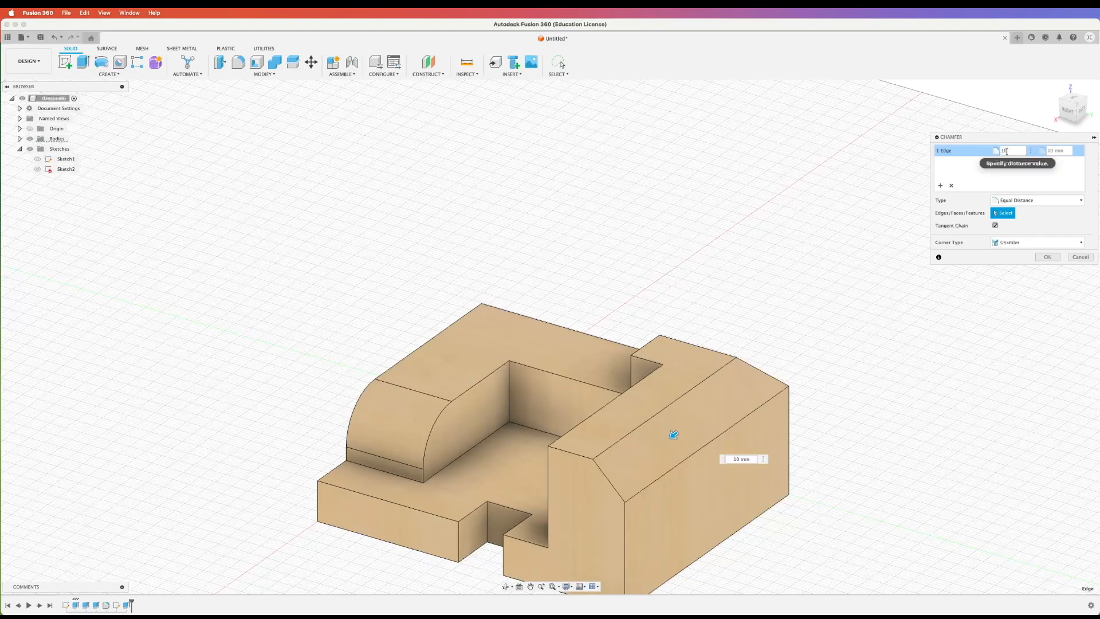
# - Try the Two Distance chamfer type with a second distance of 5 mm and switch back to Equal Distance
pyautogui.click(1031, 200)
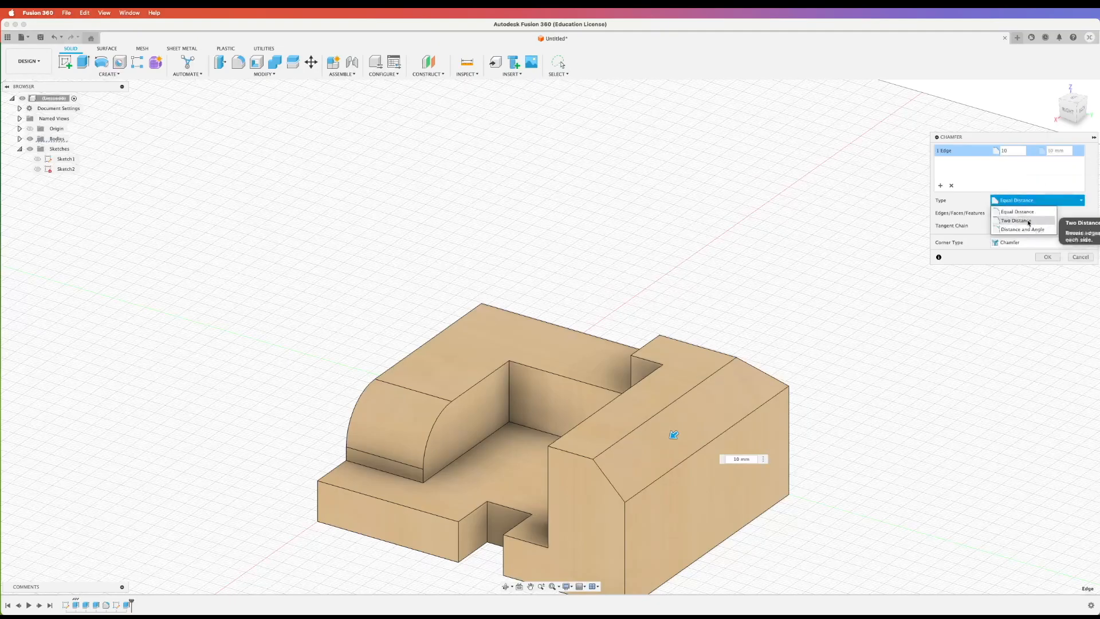
pyautogui.click(1028, 222)
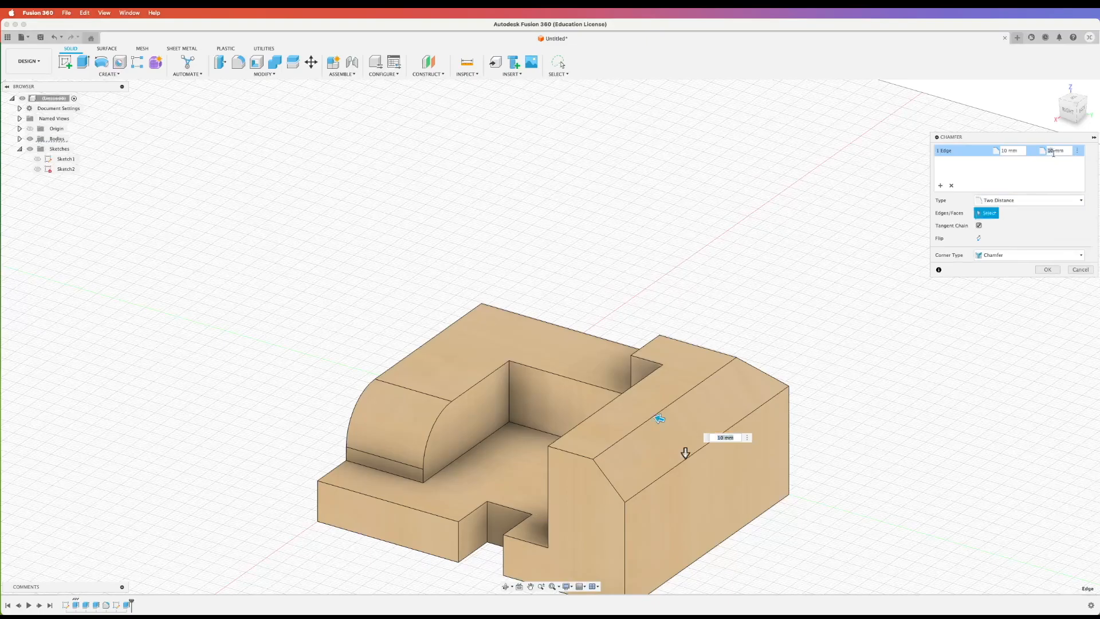
pyautogui.press('Tab')
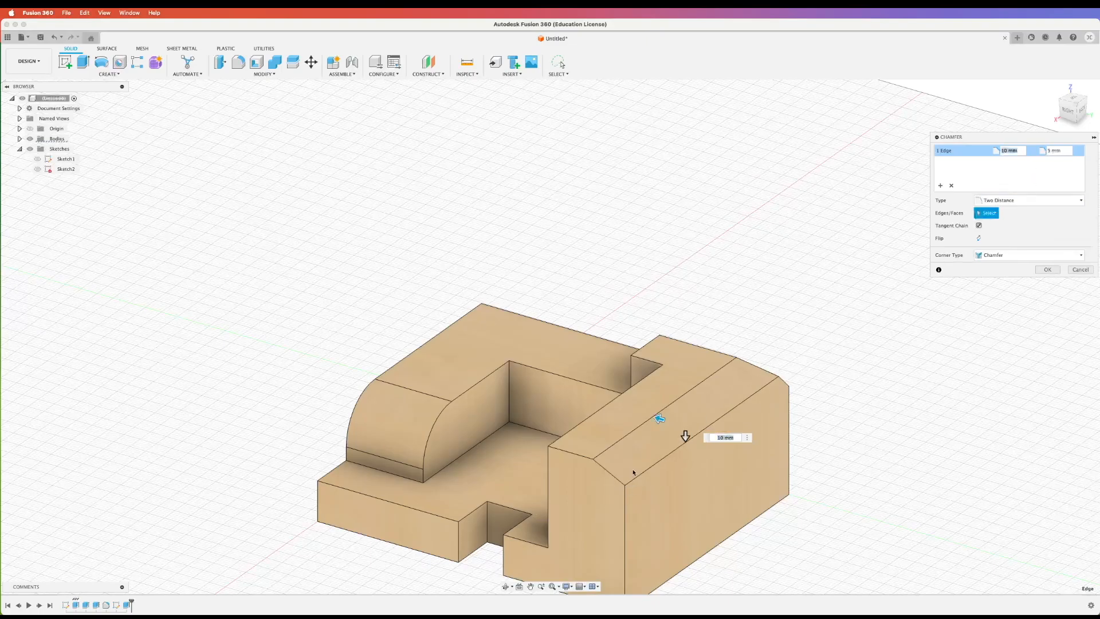
pyautogui.click(1025, 200)
pyautogui.click(1017, 212)
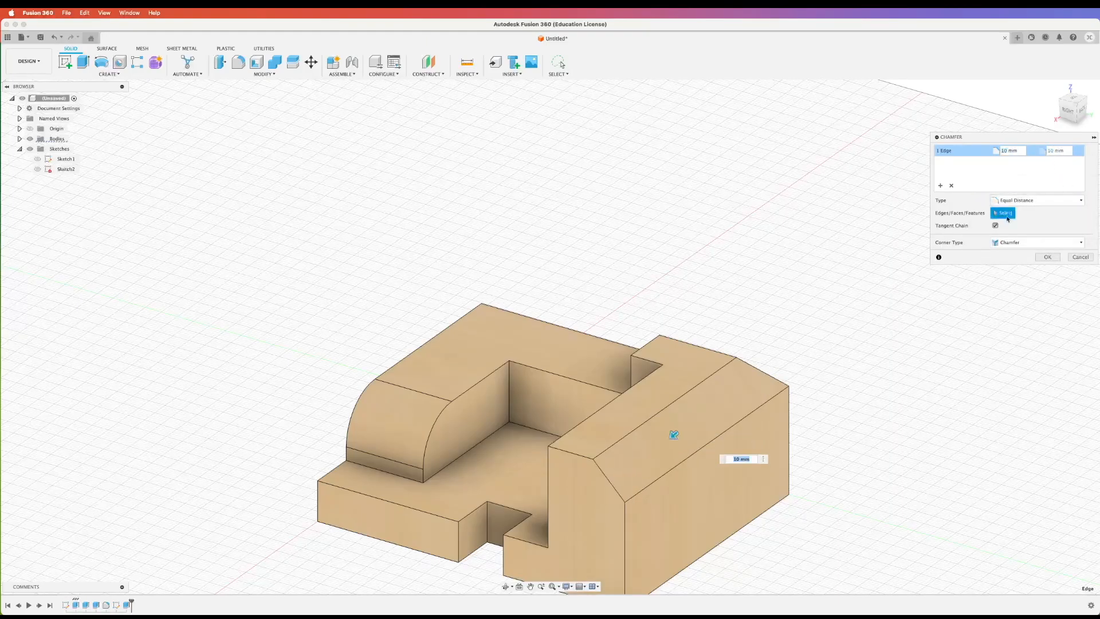
# - Apply the 10 mm equal-distance chamfer to the tall block and inspect the finished edge
pyautogui.click(1047, 257)
pyautogui.scroll(-2, 852, 375)
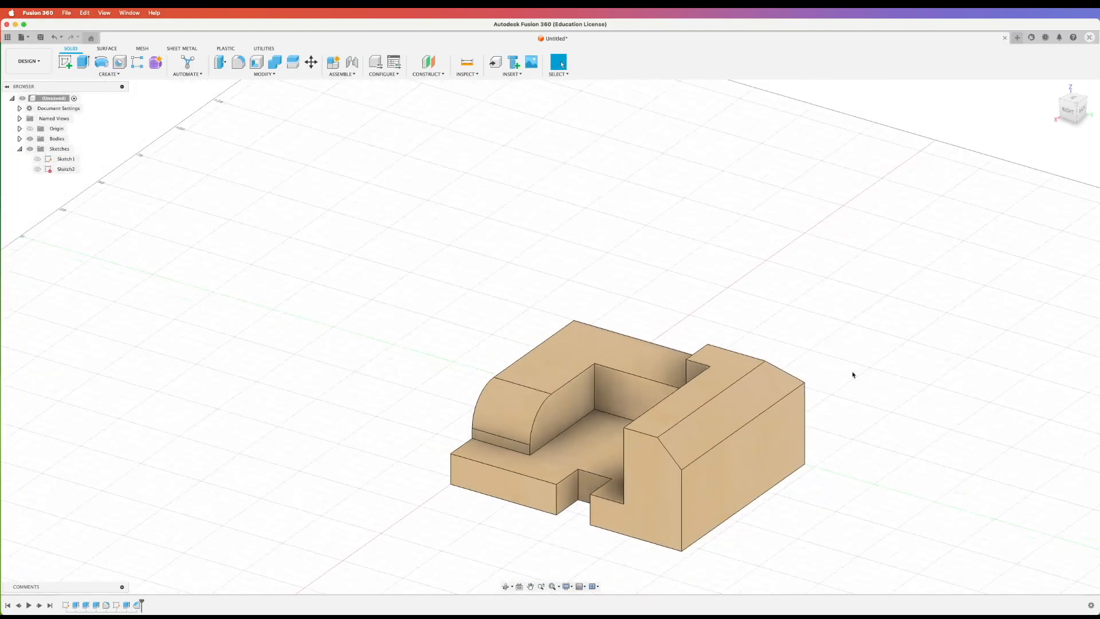
pyautogui.keyDown('shift'); pyautogui.moveTo(815, 412); pyautogui.dragTo(869, 422, button='middle'); pyautogui.keyUp('shift')
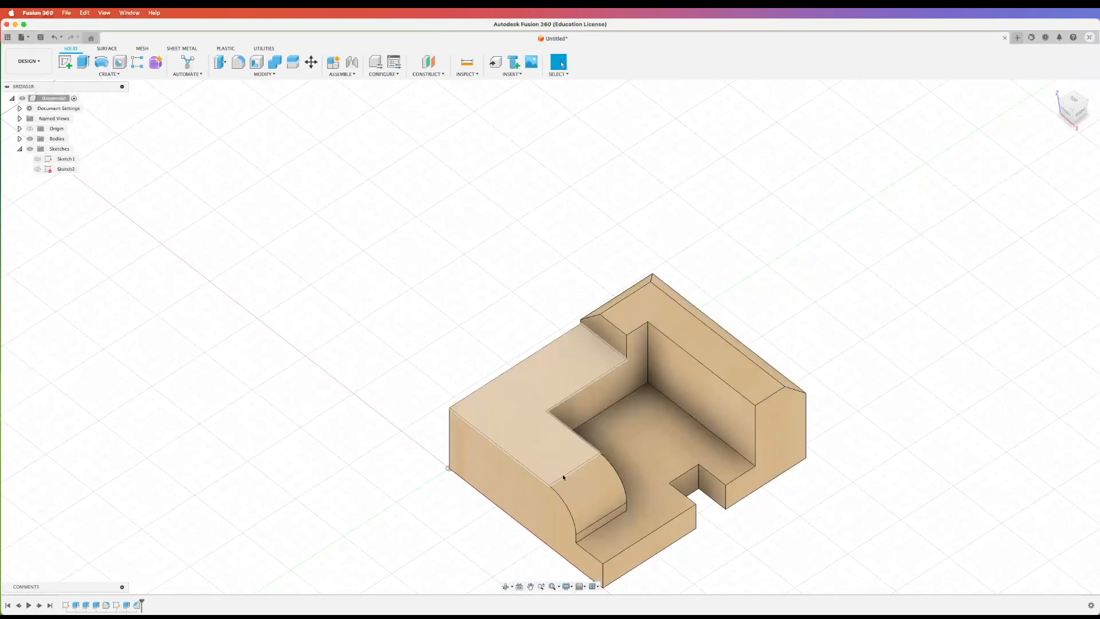
pyautogui.scroll(5, 1059, 445)
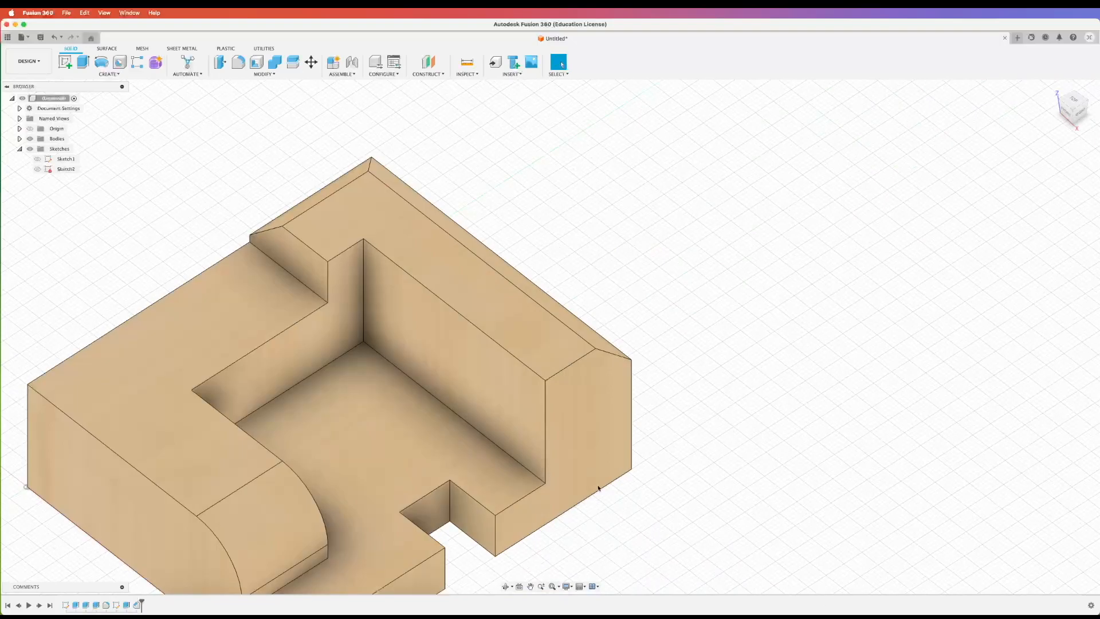